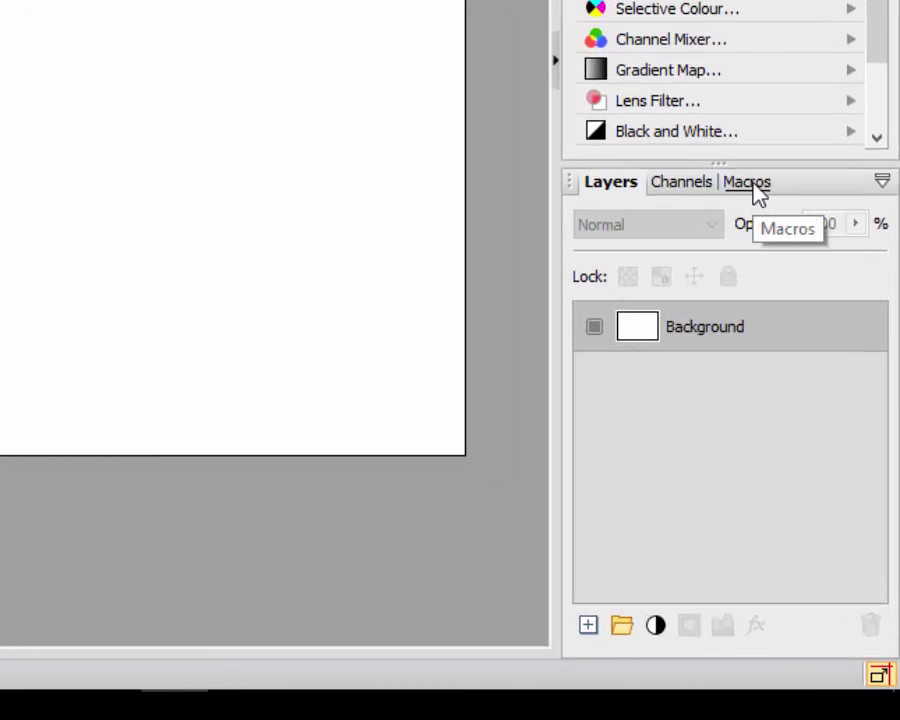
# Step: Show the available macros and browse the New Document Landscape (print) category
pyautogui.click(757, 190)
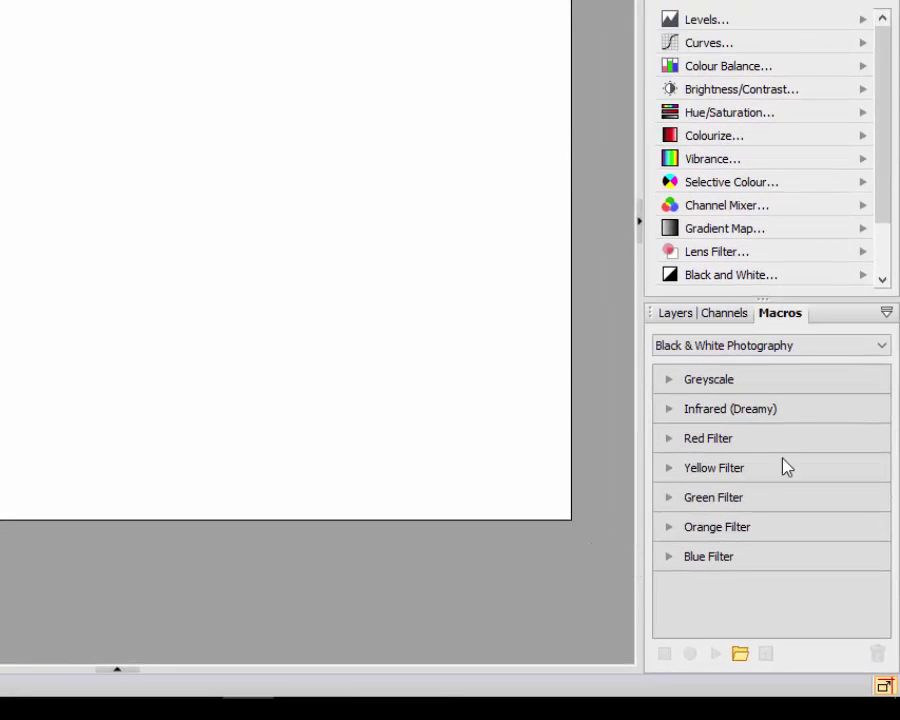
pyautogui.click(883, 348)
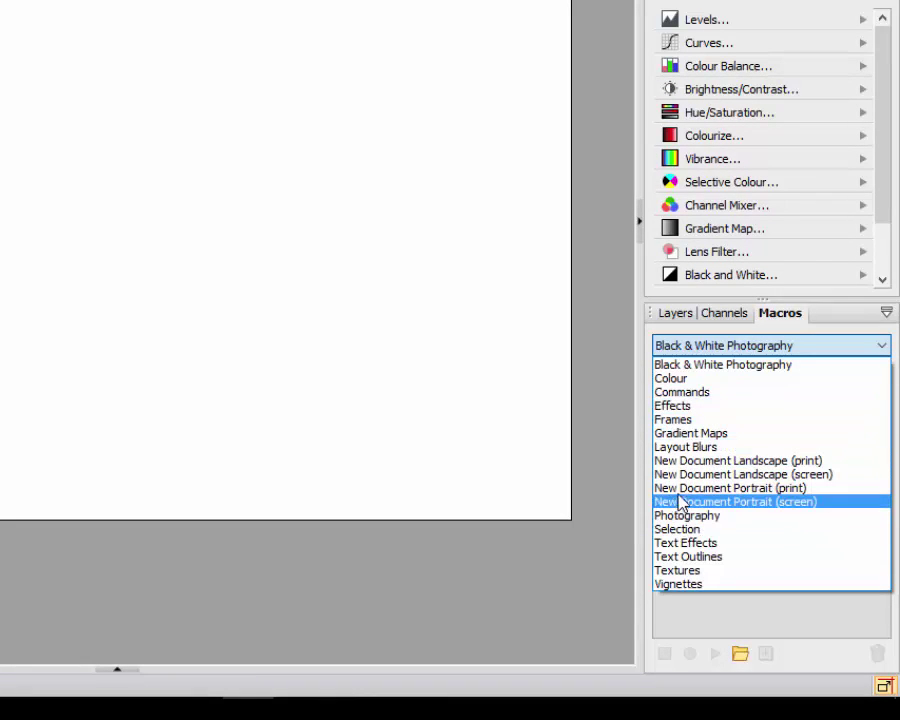
pyautogui.click(760, 462)
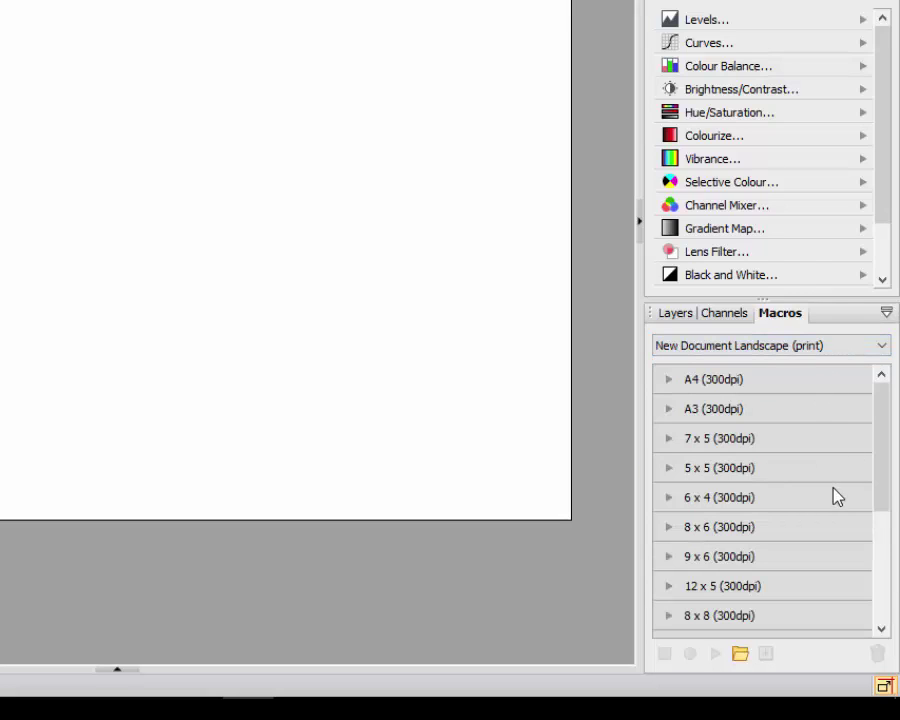
pyautogui.moveTo(887, 450); pyautogui.dragTo(866, 383)
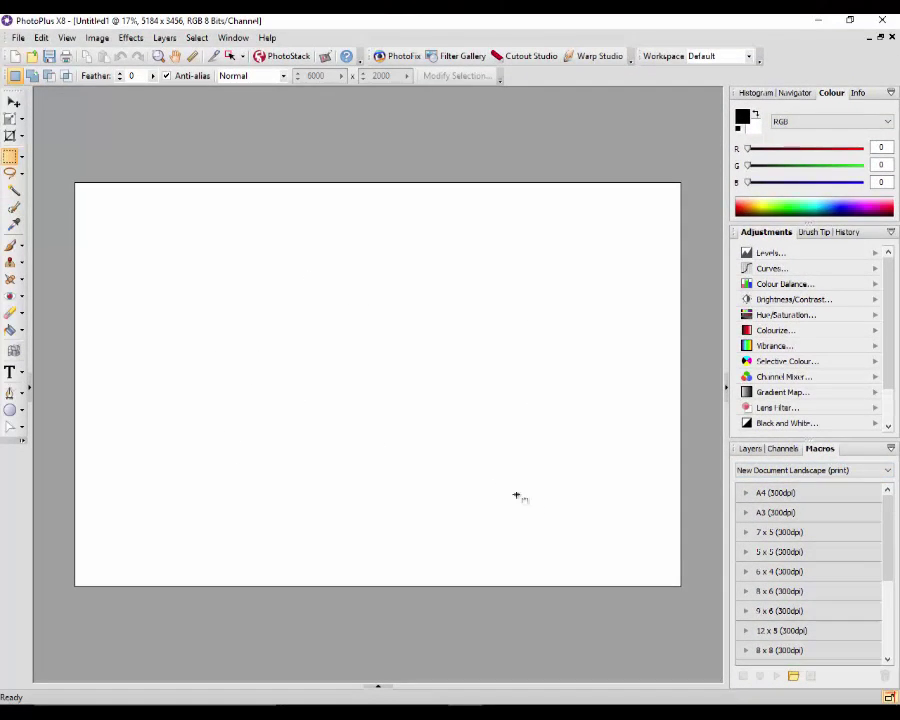
# Step: Switch the displayed macro category to Black & White Photography
pyautogui.click(887, 470)
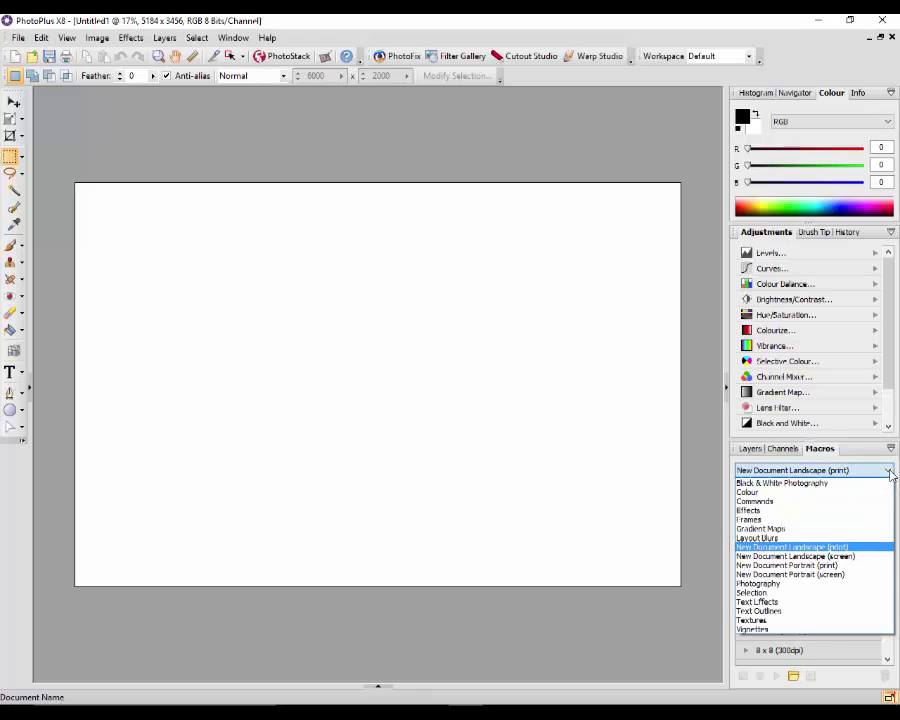
pyautogui.press('Home')
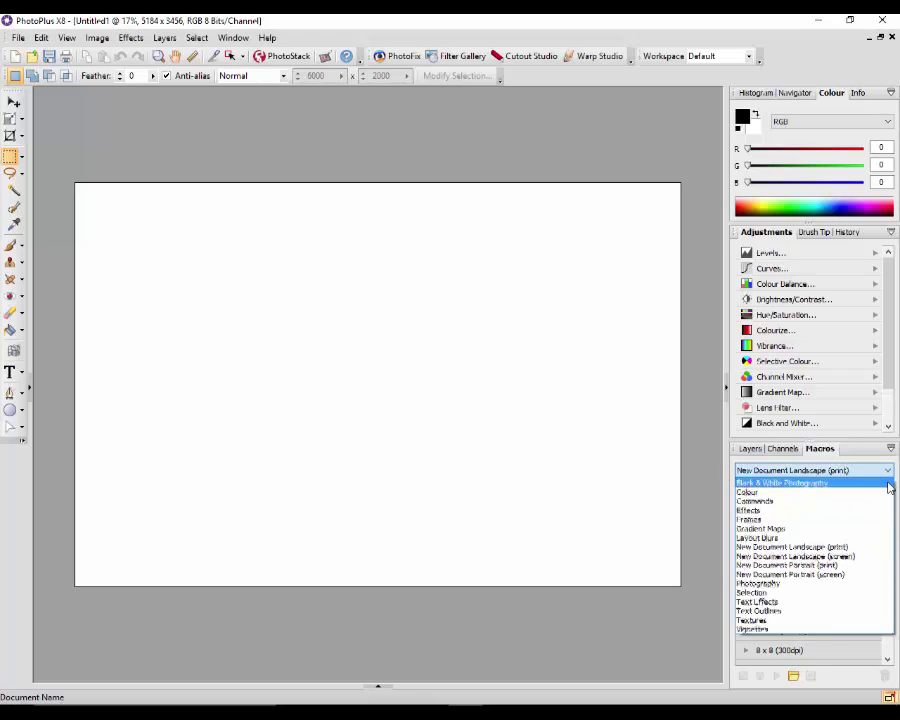
pyautogui.press('Return')
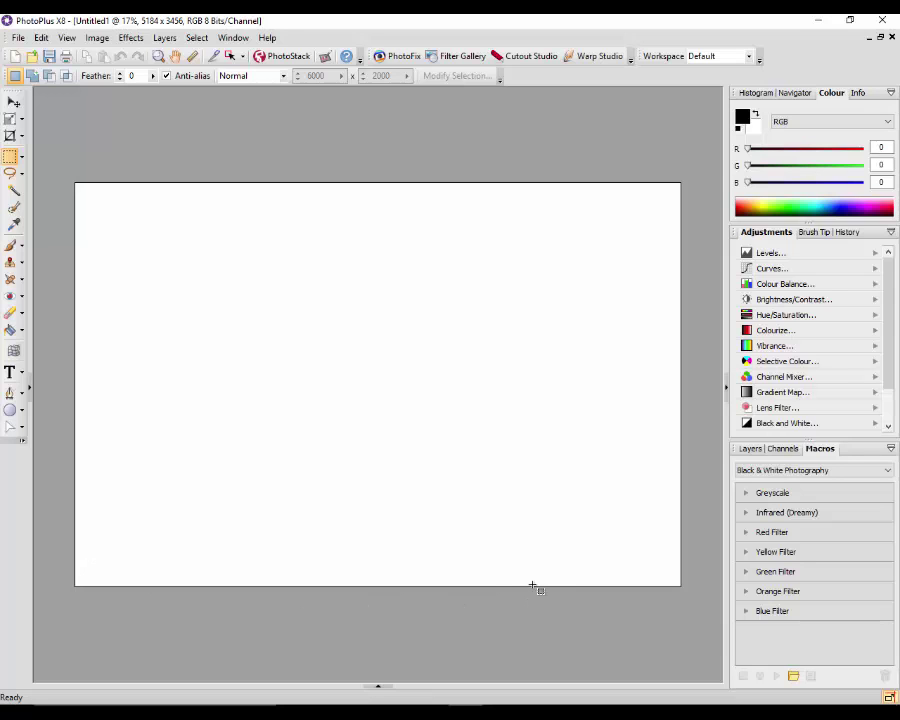
pyautogui.click(16, 39)
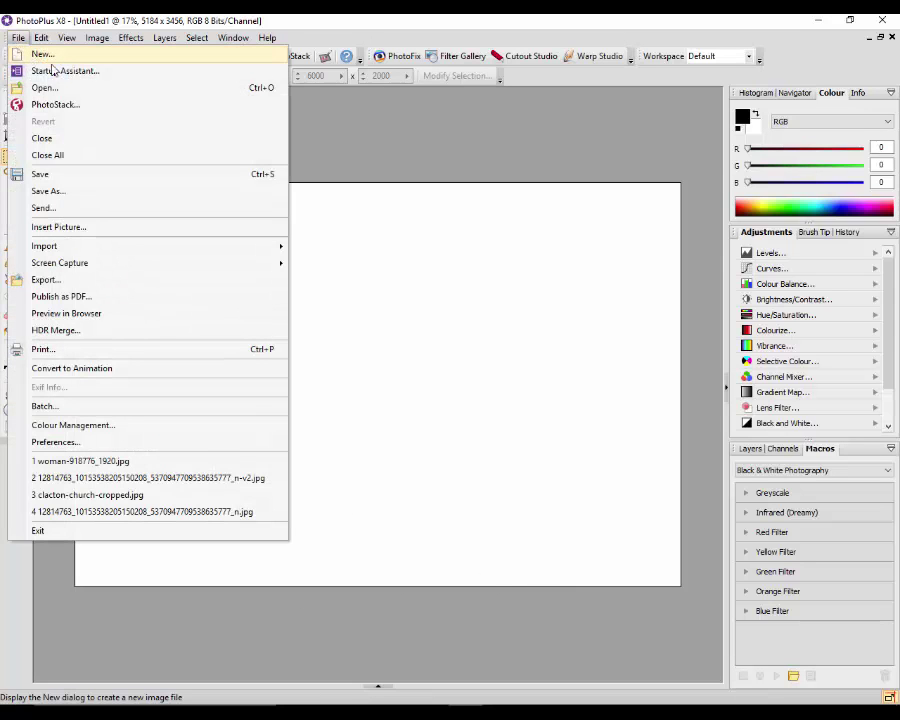
pyautogui.click(396, 112)
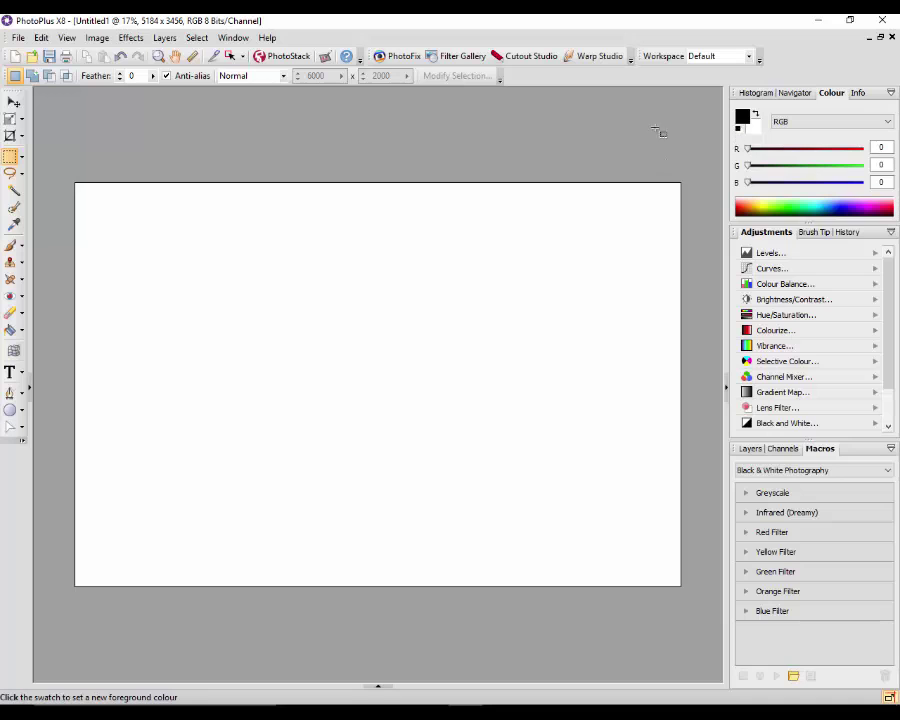
# Step: Open the foreground colour for editing and sample several neutral grey shades of varying lightness
pyautogui.click(740, 118)
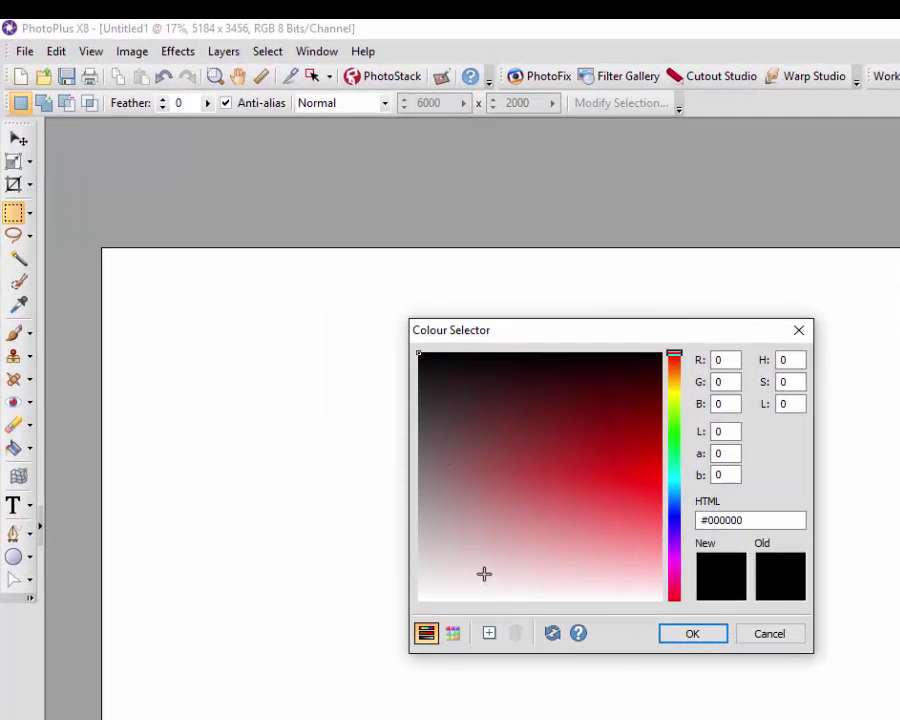
pyautogui.click(421, 498)
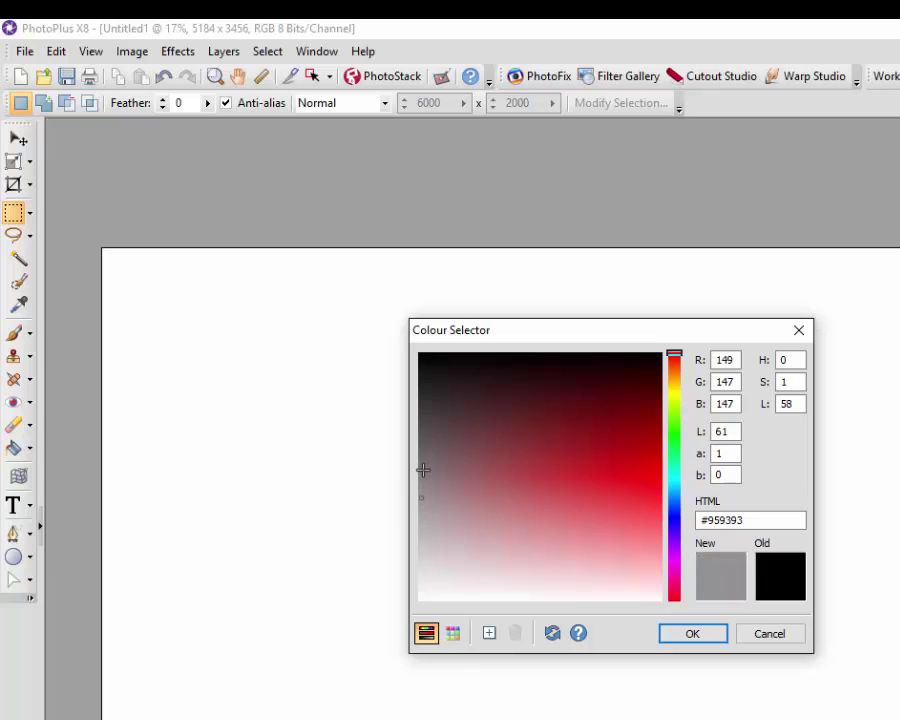
pyautogui.click(423, 467)
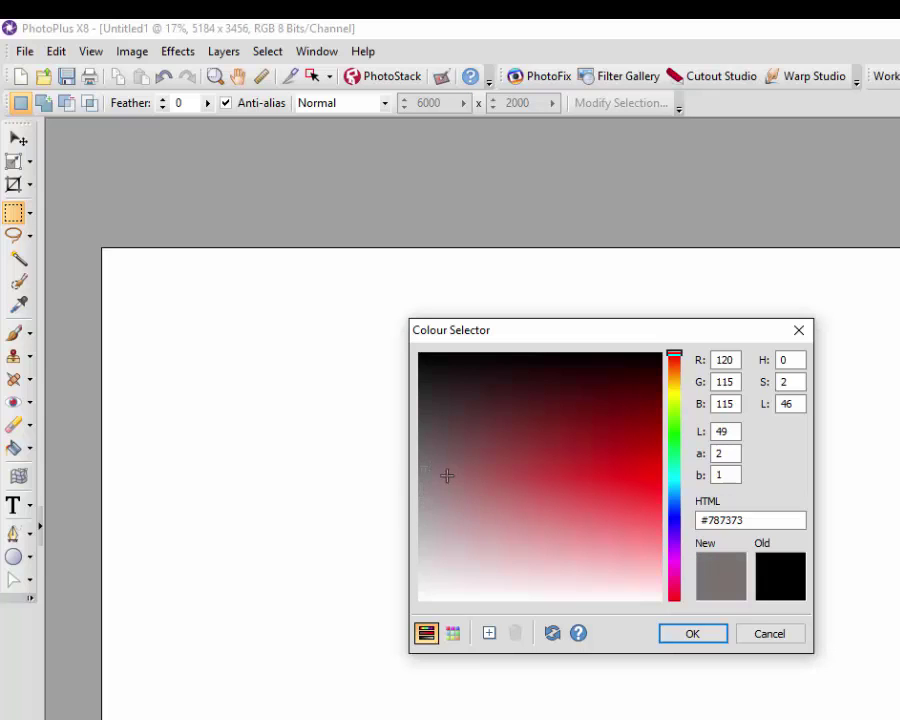
pyautogui.click(422, 438)
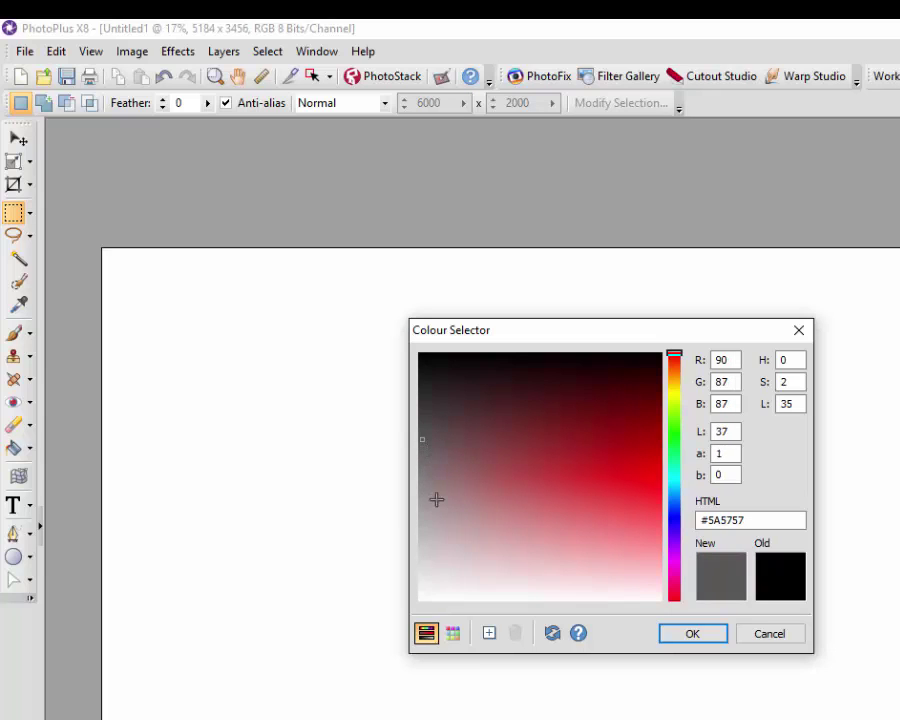
pyautogui.click(428, 511)
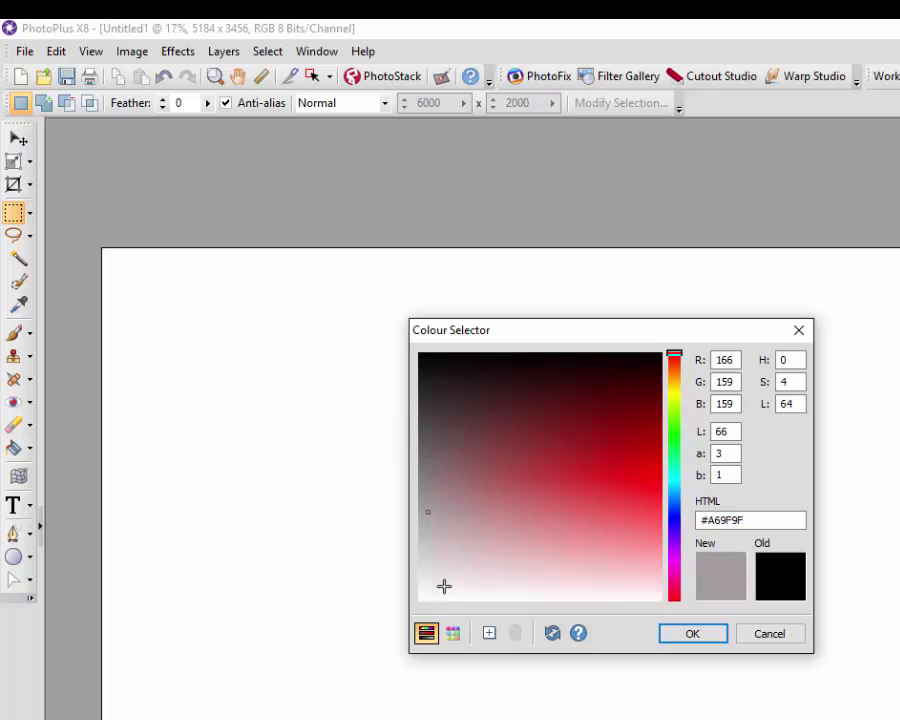
pyautogui.click(424, 522)
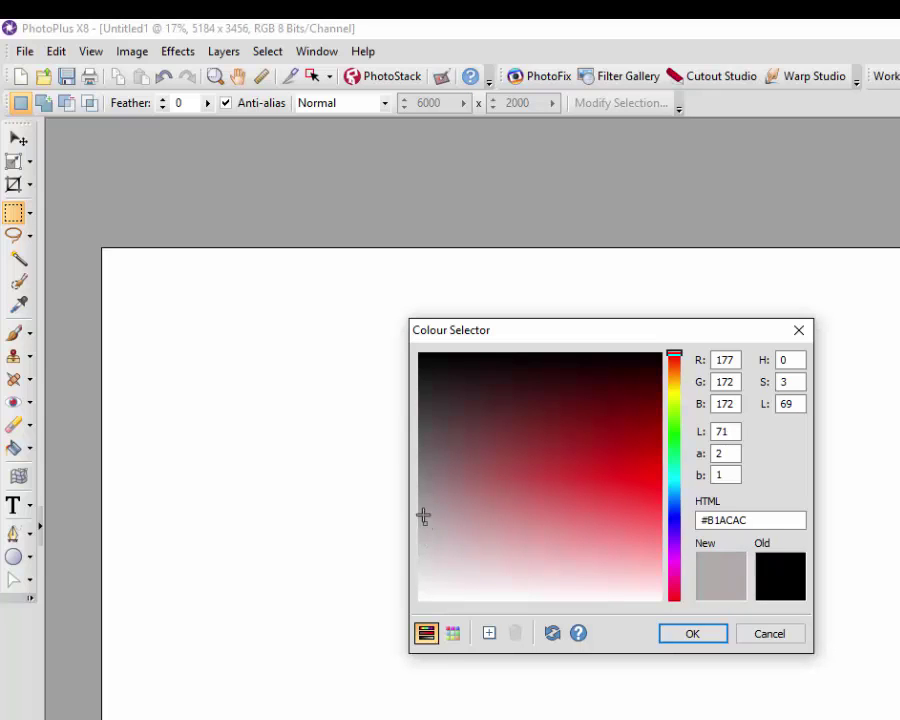
pyautogui.click(423, 511)
pyautogui.click(423, 487)
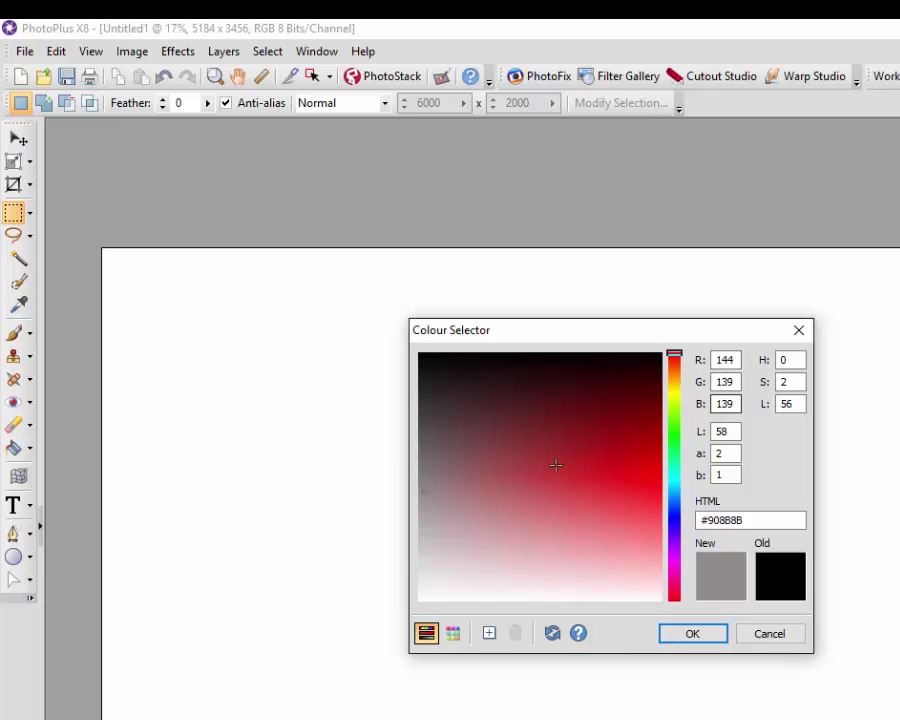
pyautogui.click(424, 473)
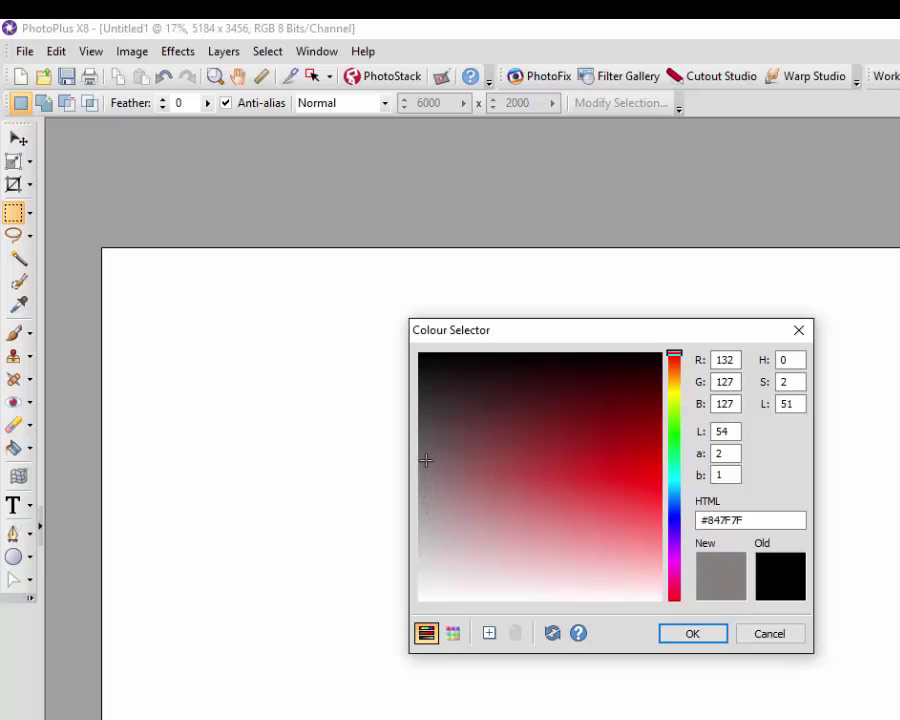
pyautogui.click(424, 467)
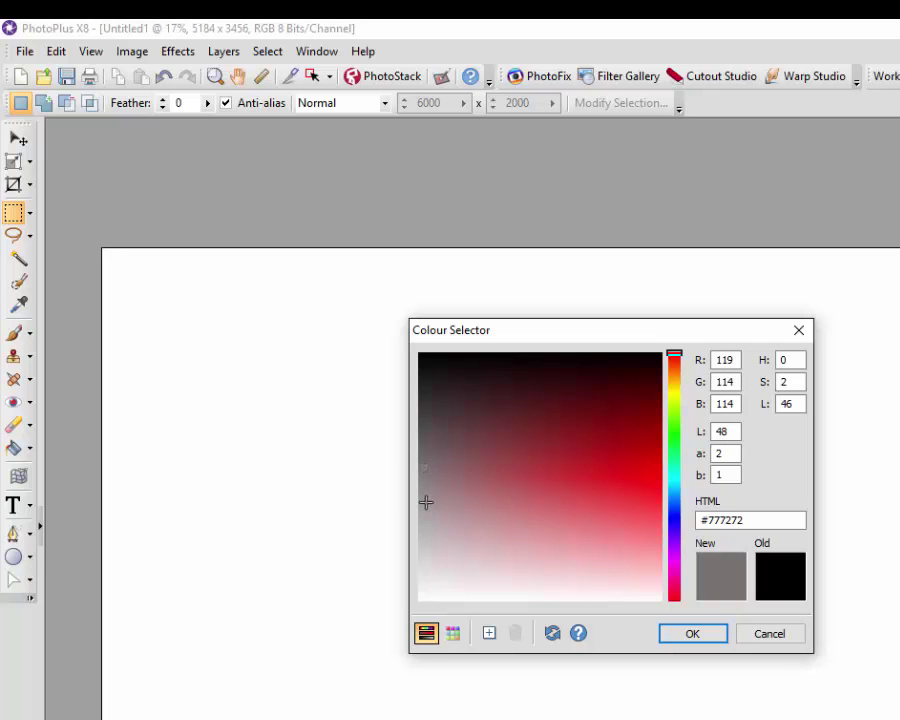
pyautogui.click(425, 501)
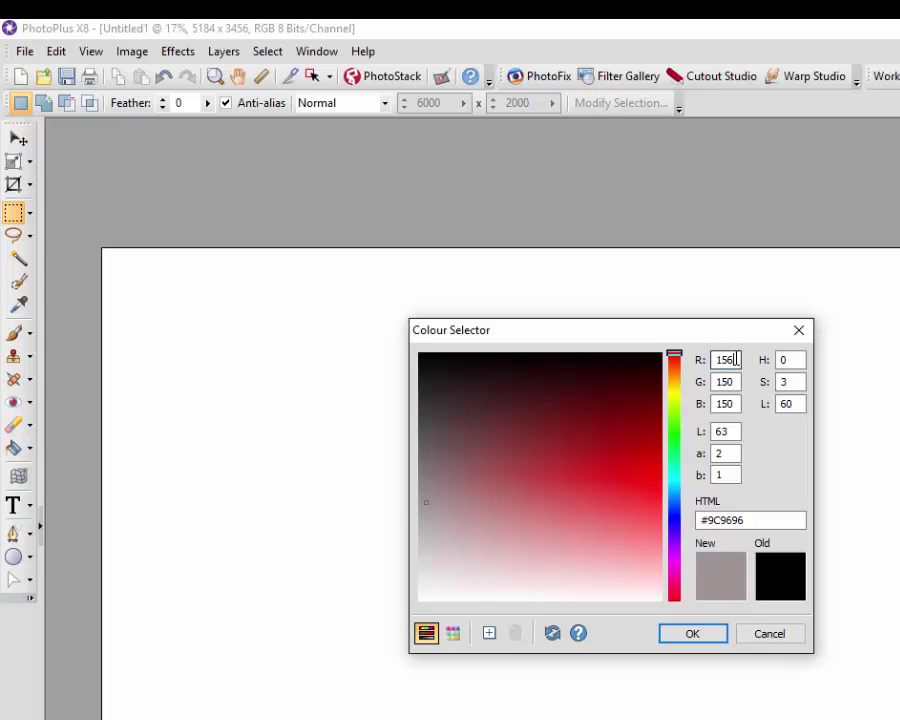
# Step: Set the foreground colour to mid-grey with red, green and blue all at 127, and apply it
pyautogui.moveTo(735, 361); pyautogui.dragTo(716, 363)
pyautogui.write('12')
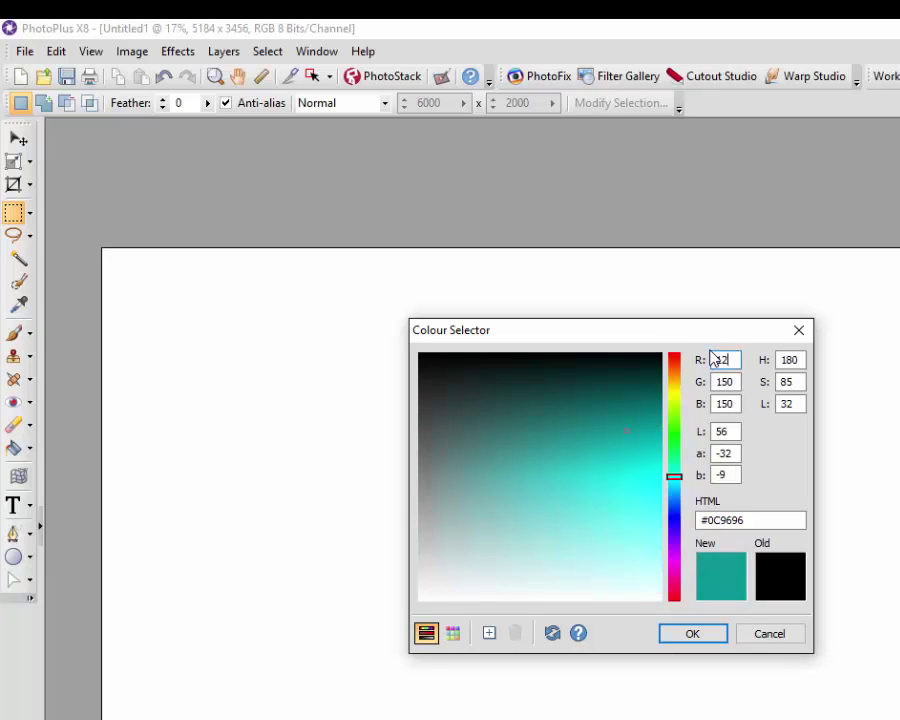
pyautogui.write('7')
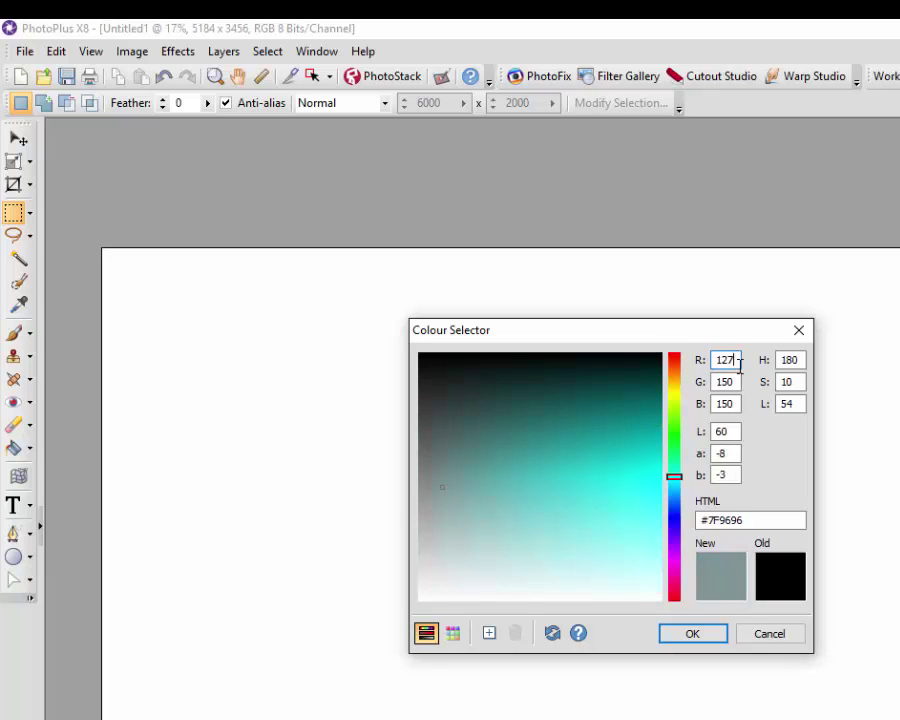
pyautogui.moveTo(735, 381); pyautogui.dragTo(714, 394)
pyautogui.write('127')
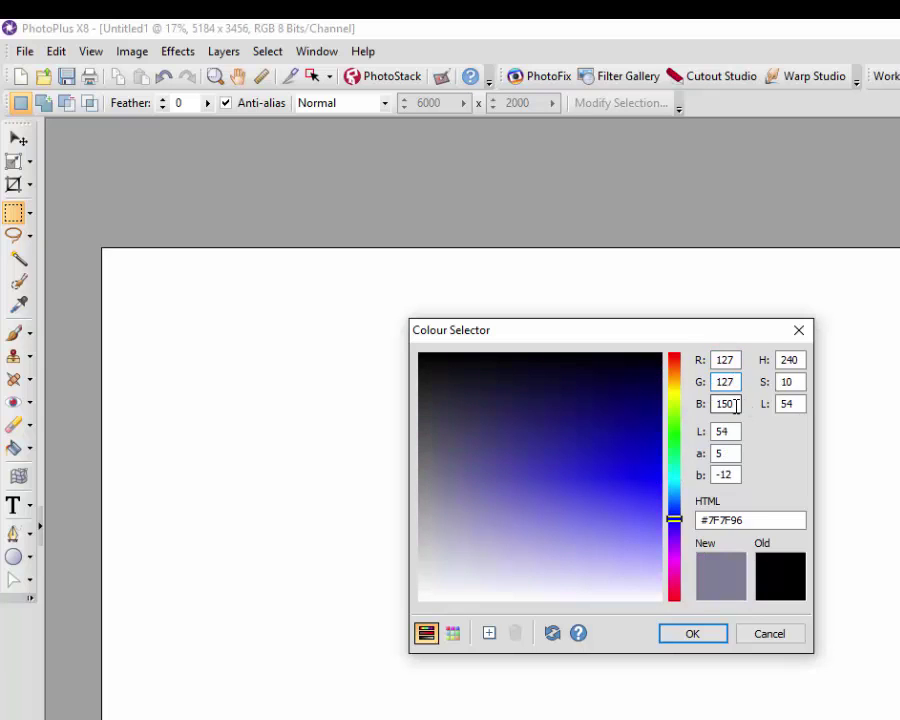
pyautogui.moveTo(736, 404); pyautogui.dragTo(710, 407)
pyautogui.write('127')
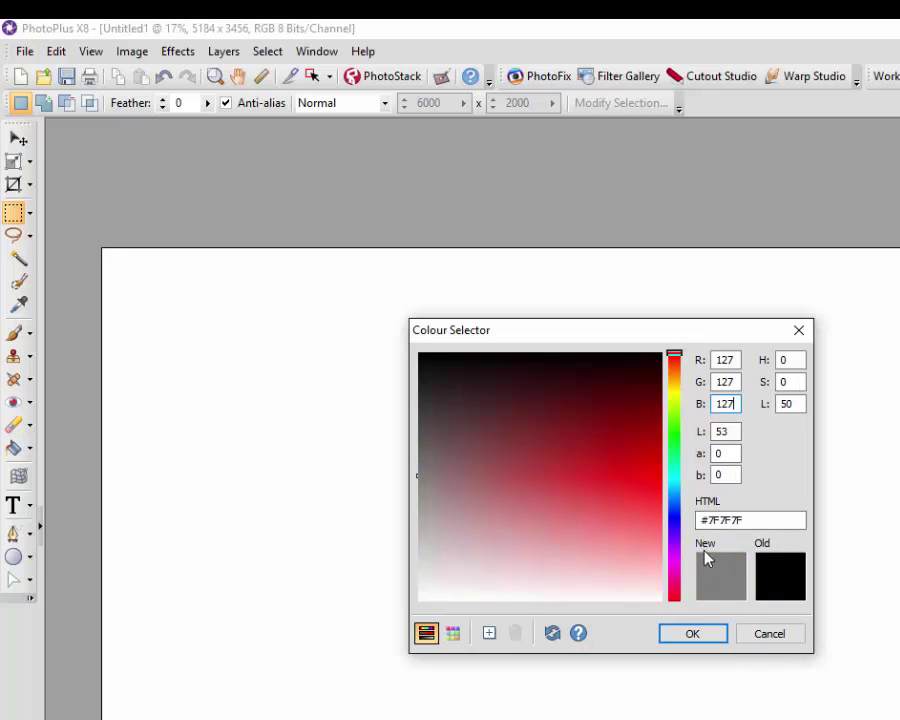
pyautogui.click(716, 635)
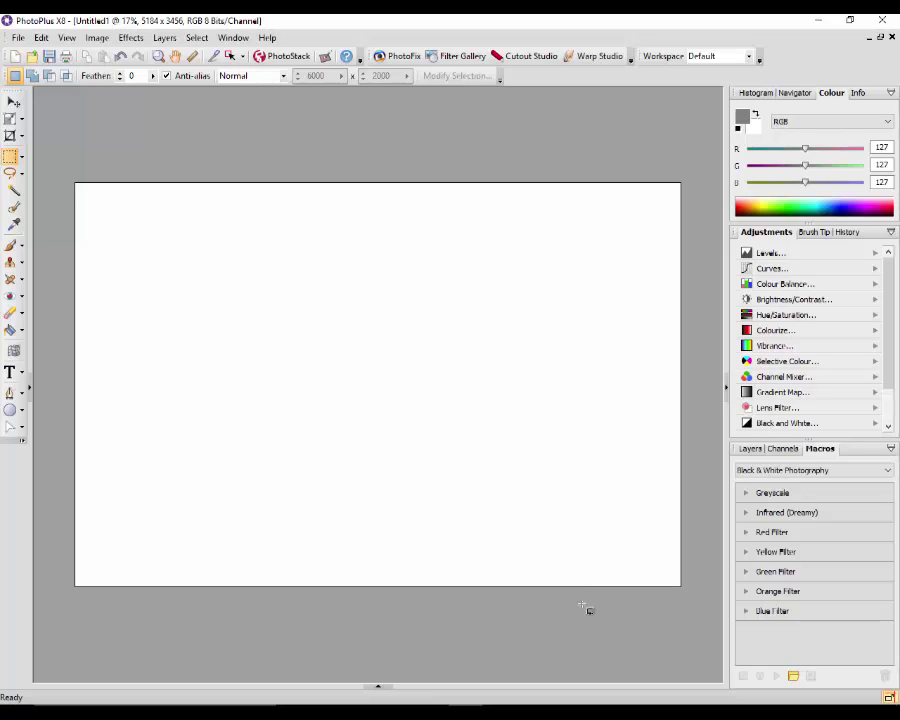
# Step: Create a new macro category titled with the owner's first name followed by "Macros"
pyautogui.click(793, 677)
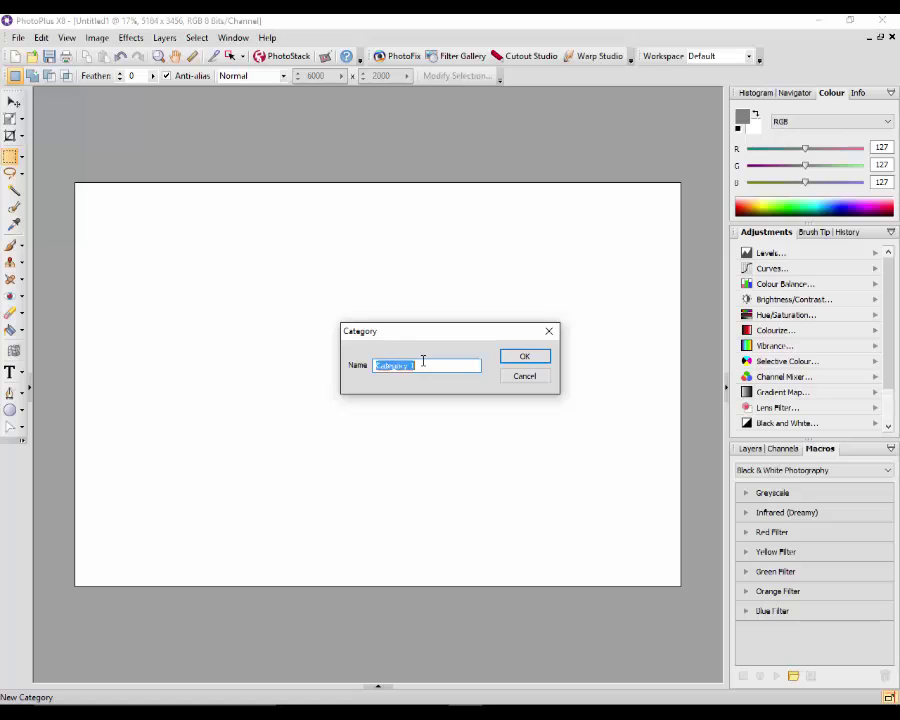
pyautogui.write('Carls Macros')
pyautogui.click(522, 356)
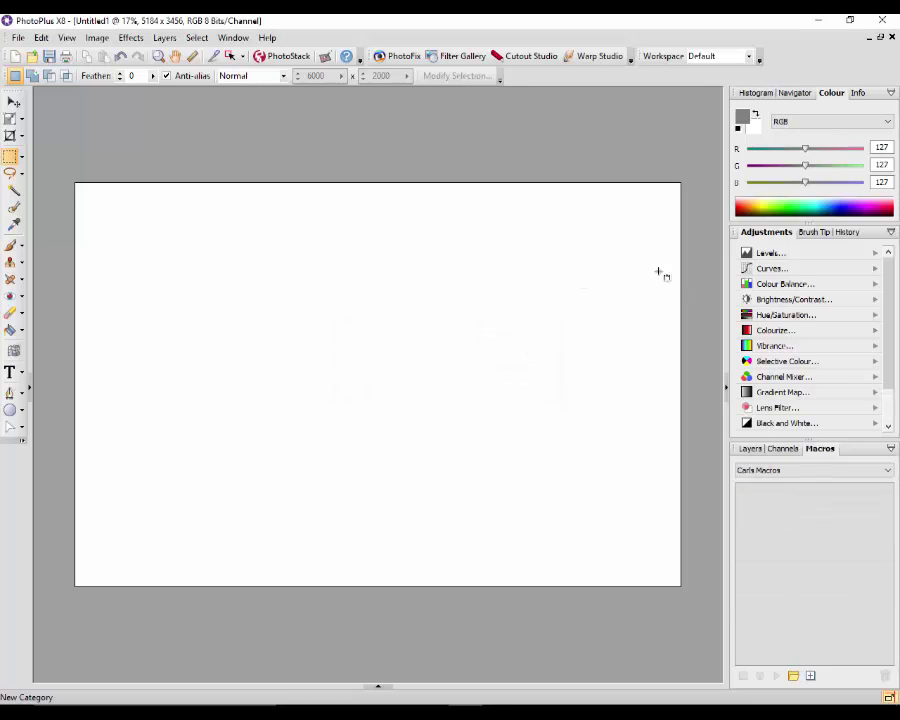
# Step: Add a new macro named "New Grey setup" to the newly created category
pyautogui.click(810, 677)
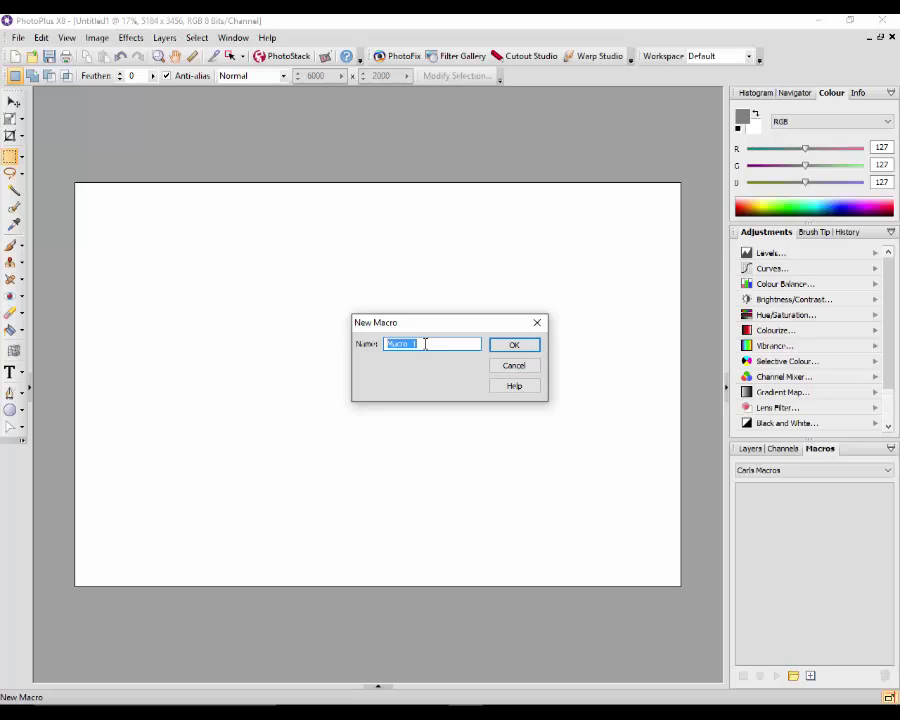
pyautogui.write('New Grey setup')
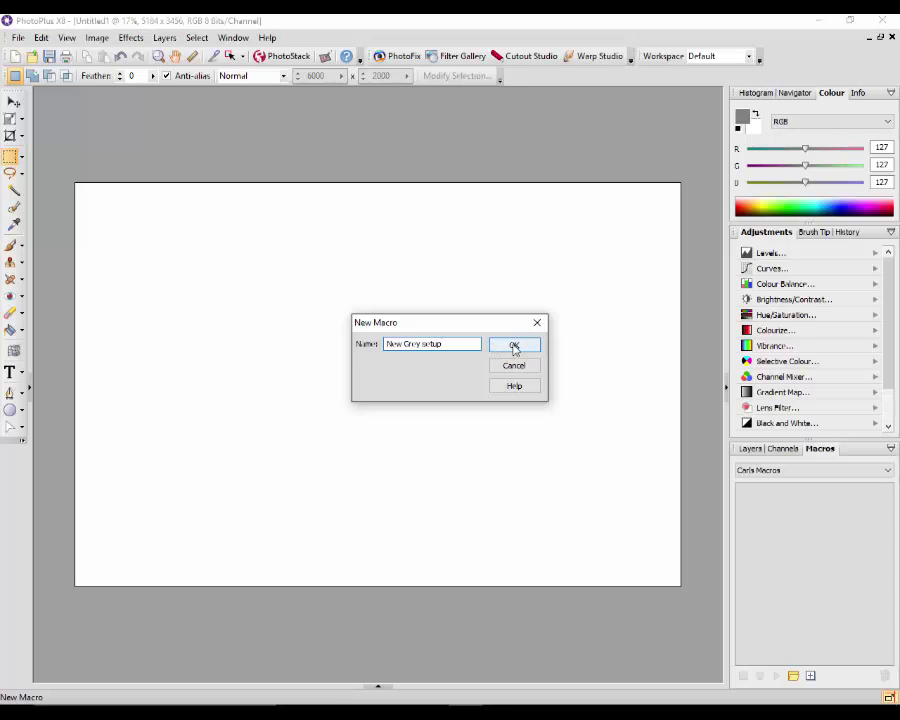
pyautogui.click(514, 346)
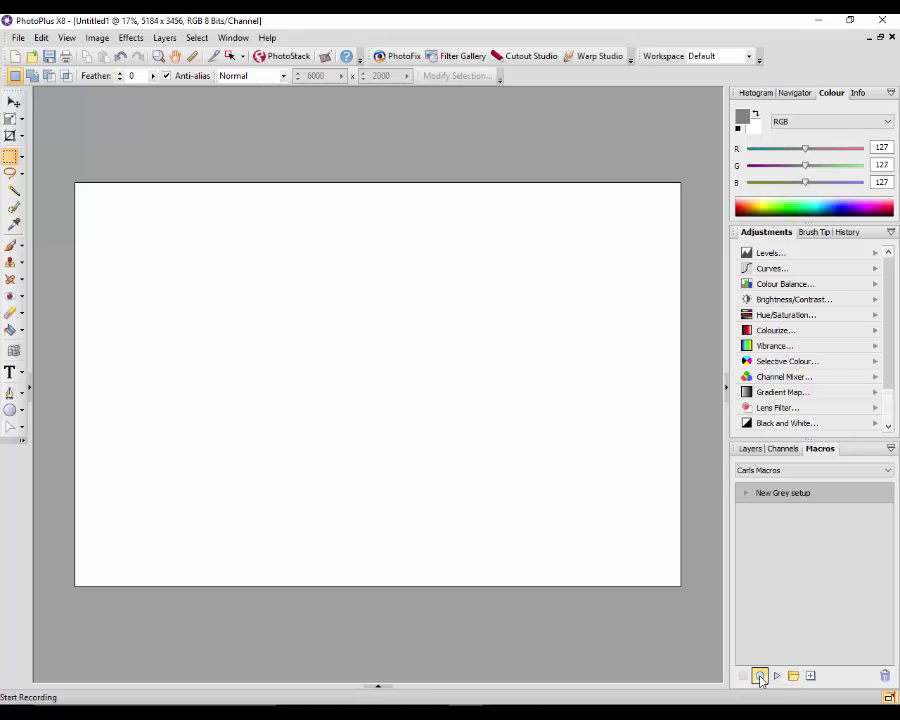
# Step: Close the open blank document and start recording the New Grey setup macro
pyautogui.click(892, 37)
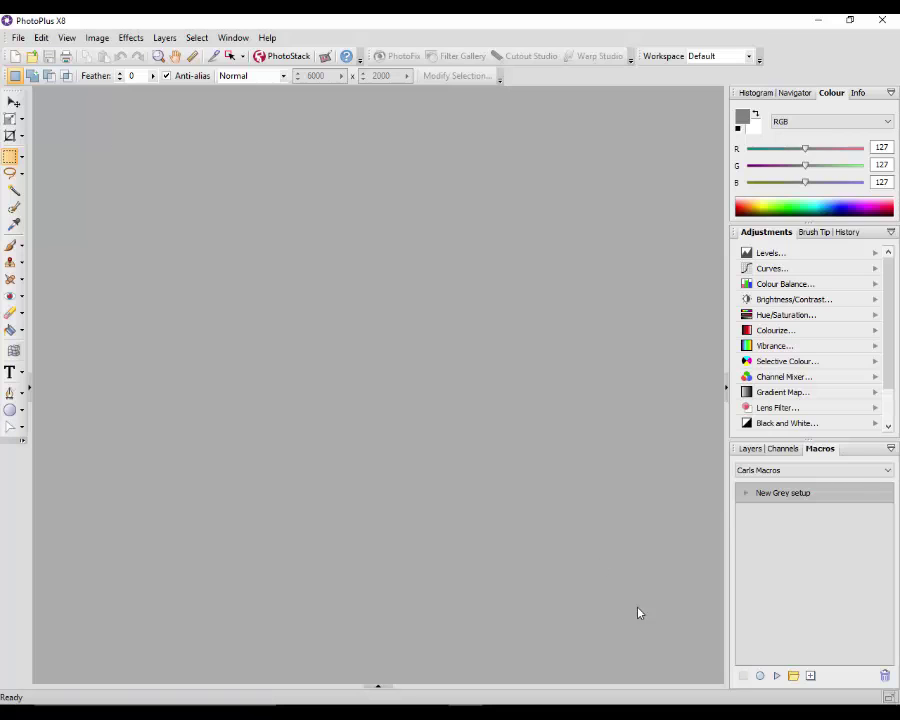
pyautogui.click(760, 677)
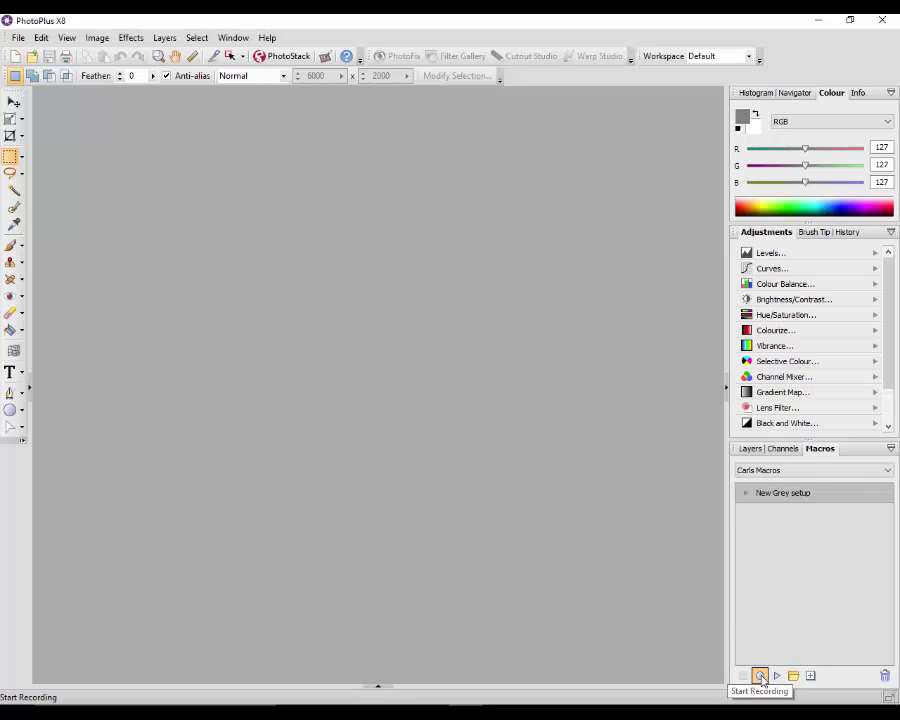
# Step: Create a new 5184 x 3456 pixel image at 300 pixels/inch in RGB, 8 bits per channel, with a white background
pyautogui.click(16, 38)
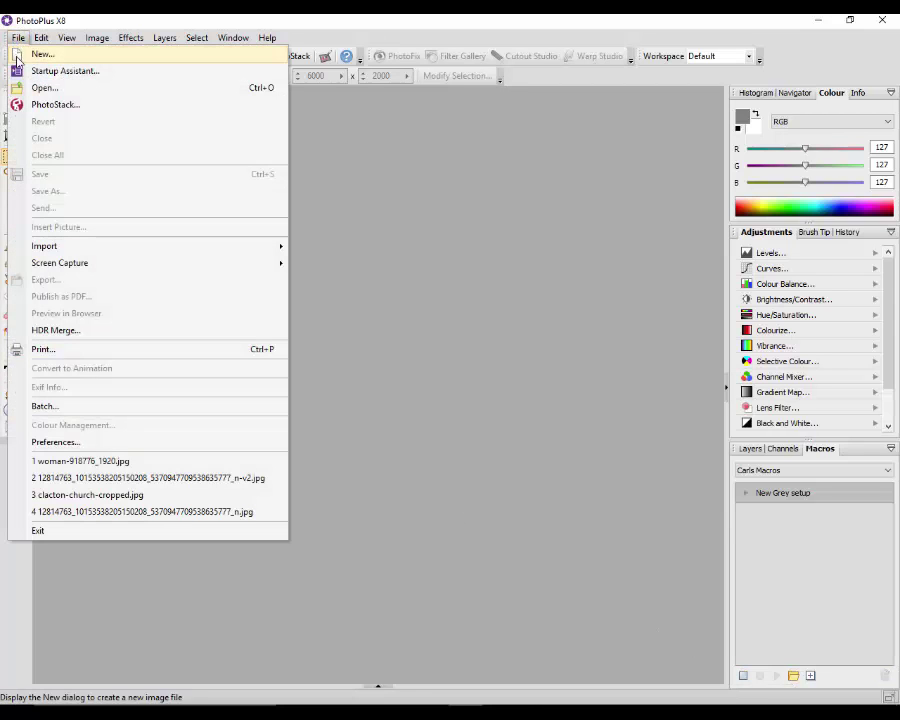
pyautogui.click(38, 54)
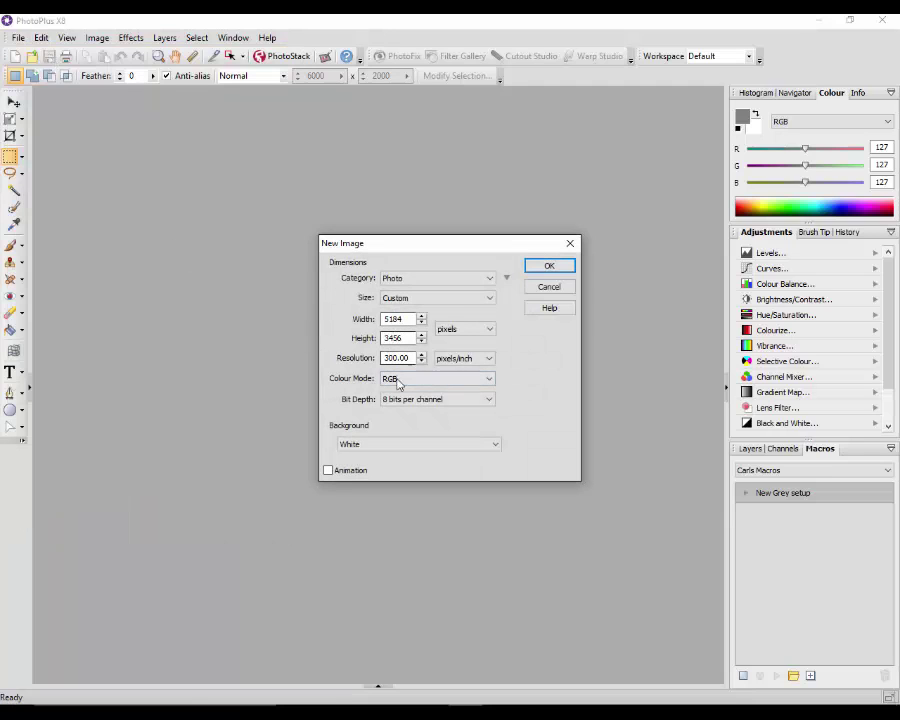
pyautogui.click(549, 266)
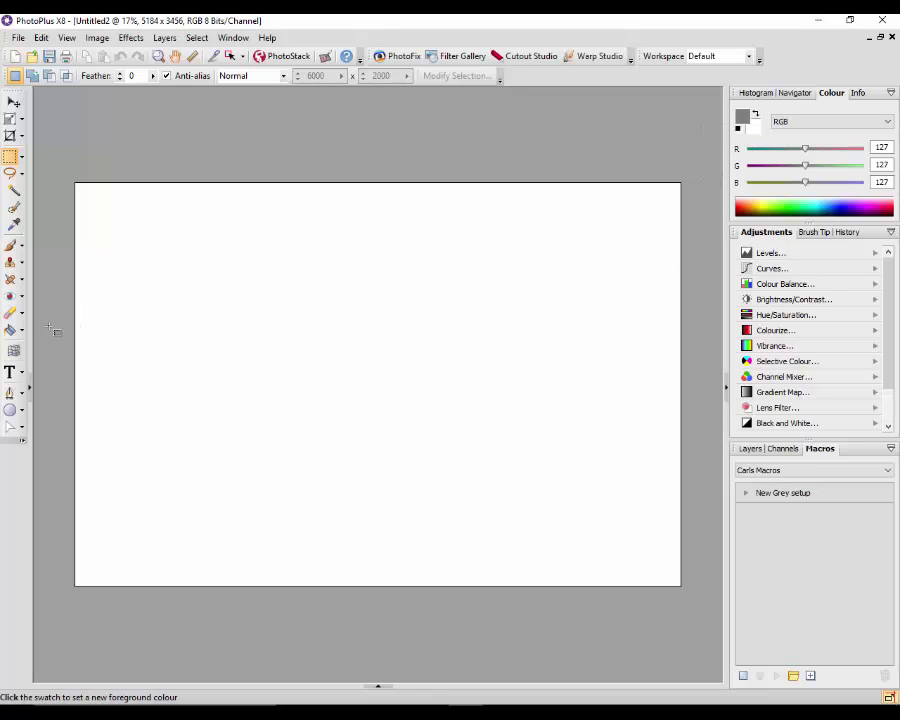
# Step: Flood-fill the new image with the mid-grey foreground colour, RGB 127, 127, 127, and stop recording the macro
pyautogui.click(12, 331)
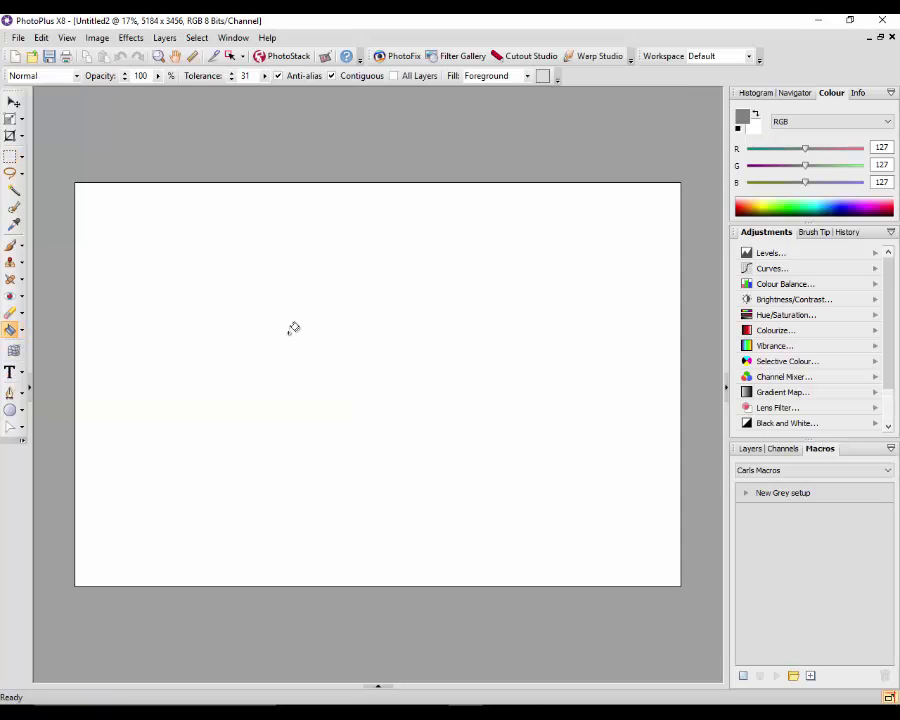
pyautogui.click(336, 334)
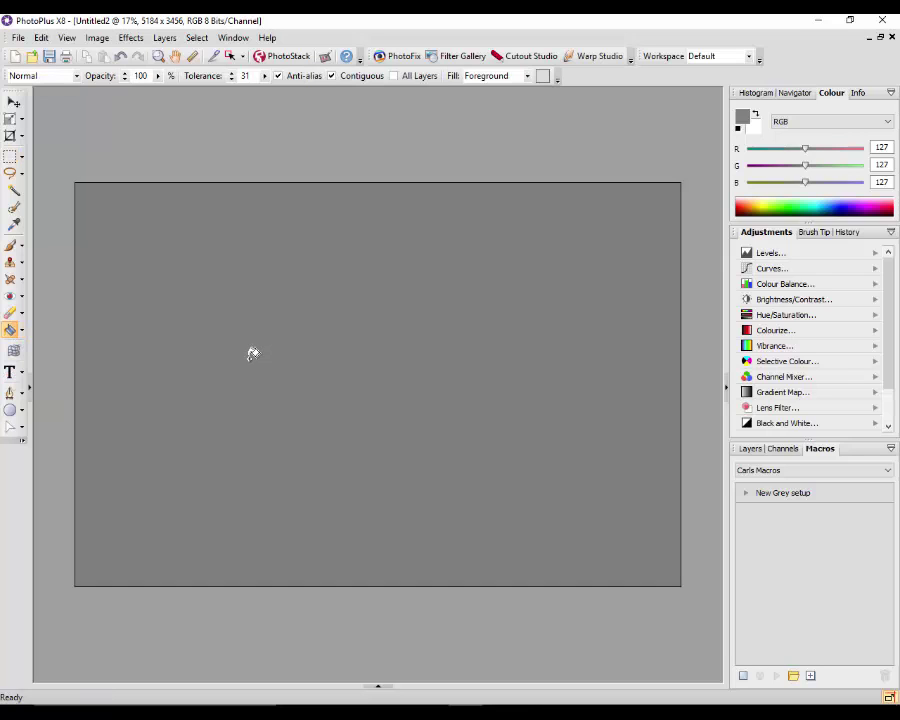
pyautogui.click(744, 677)
# Step: Expand the New Grey setup macro and delete its duplicate second Flood Fill command
pyautogui.click(745, 496)
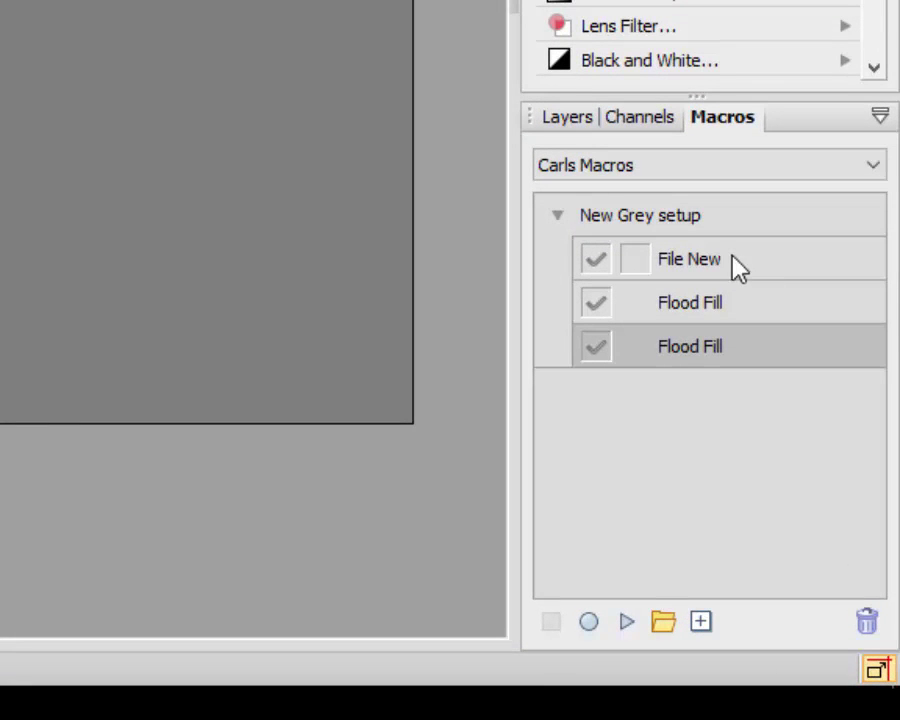
pyautogui.rightClick(762, 356)
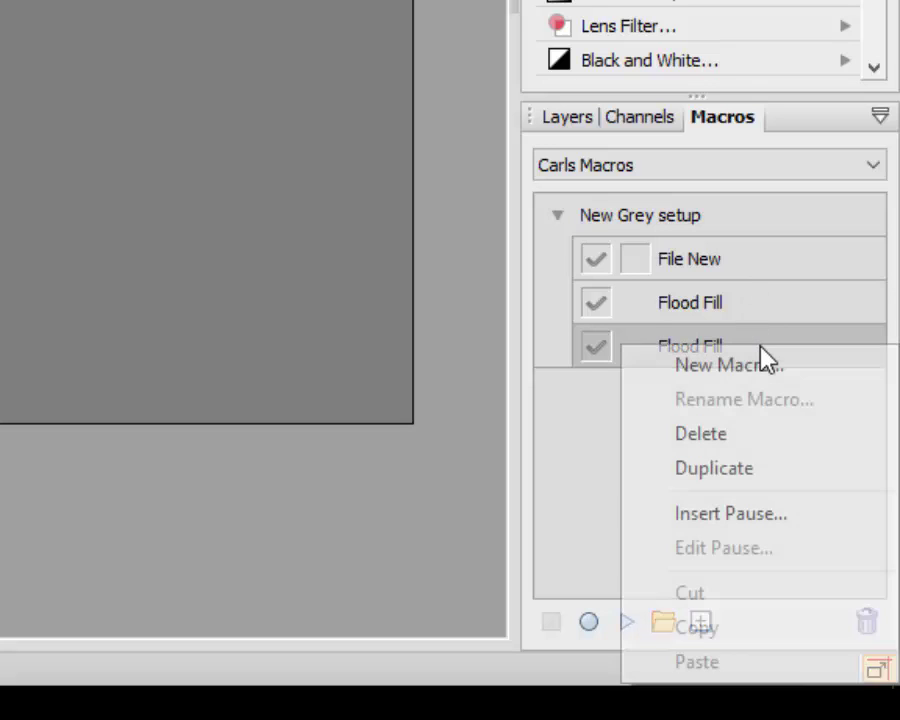
pyautogui.click(714, 450)
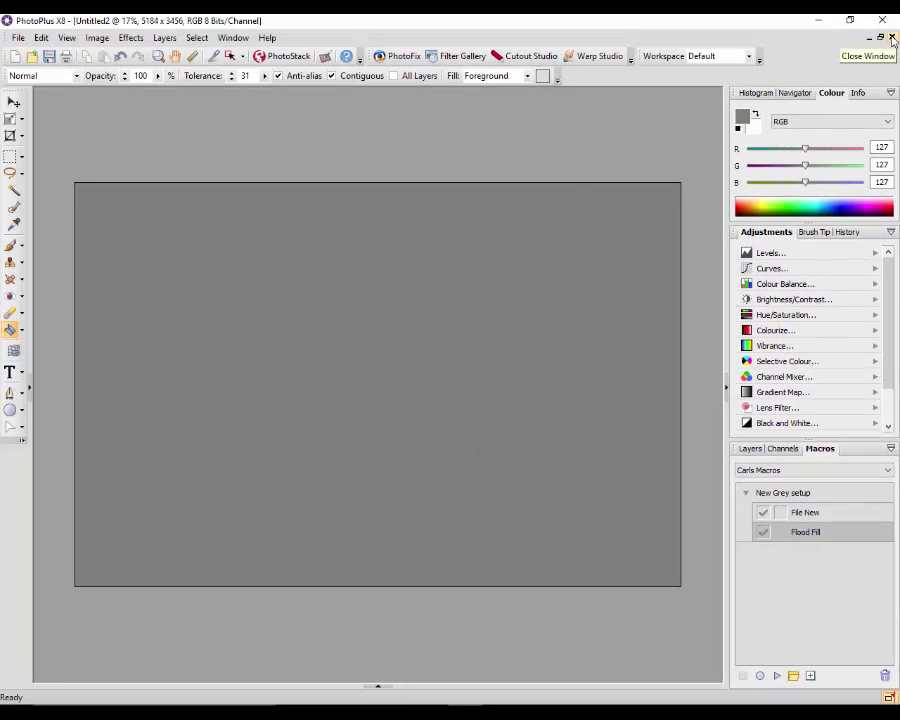
# Step: Close the grey image without saving it and play back the New Grey setup macro
pyautogui.click(892, 37)
pyautogui.click(460, 394)
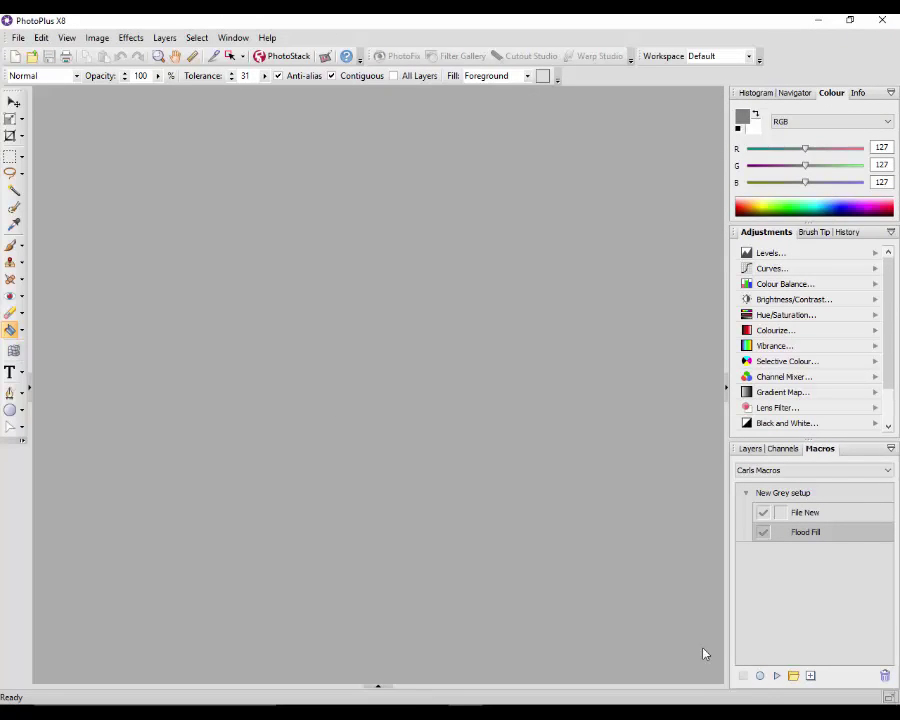
pyautogui.click(838, 493)
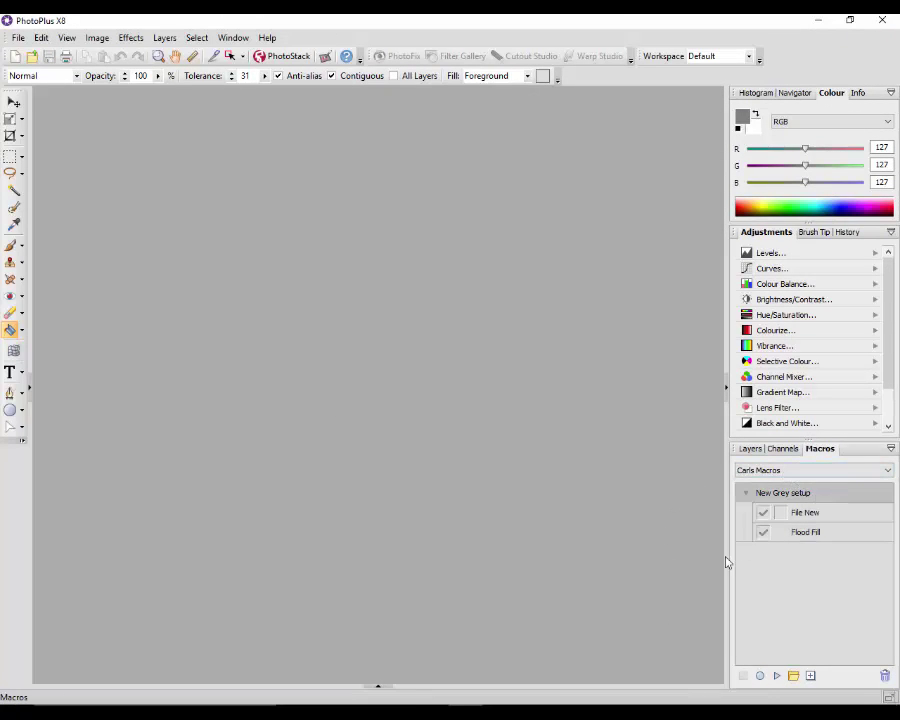
pyautogui.click(777, 677)
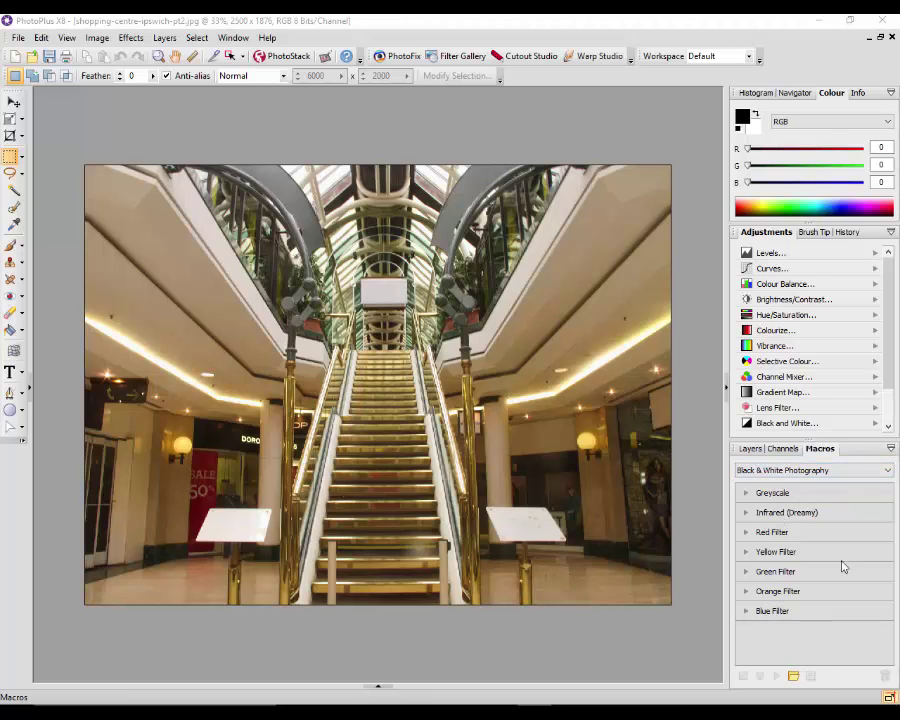
# Step: Add a new macro named "Split Tone blue-yellow" to the owner's custom macro category
pyautogui.click(888, 472)
pyautogui.click(888, 472)
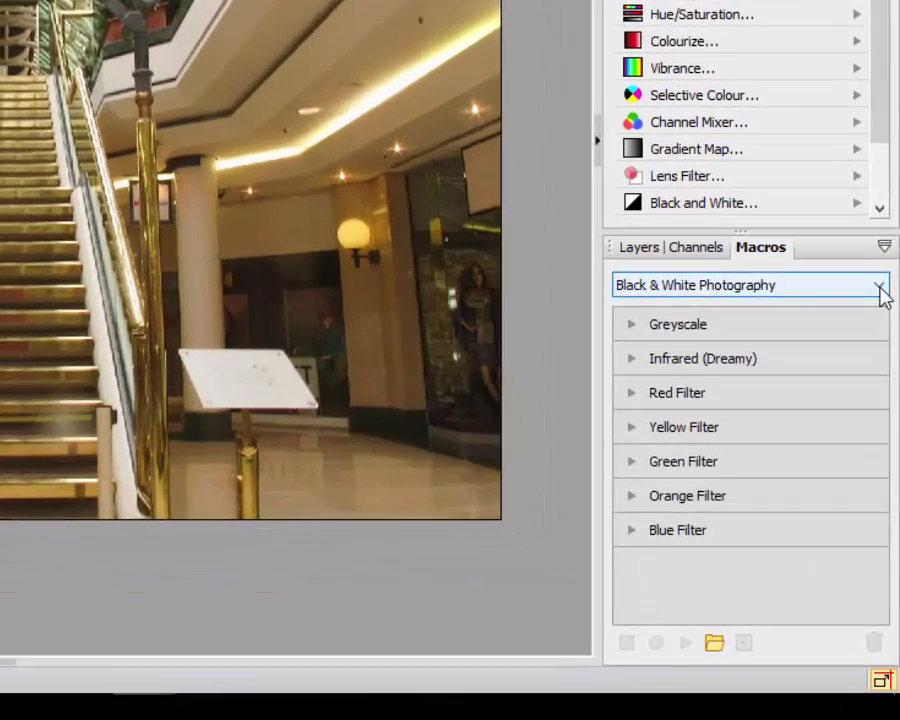
pyautogui.click(888, 472)
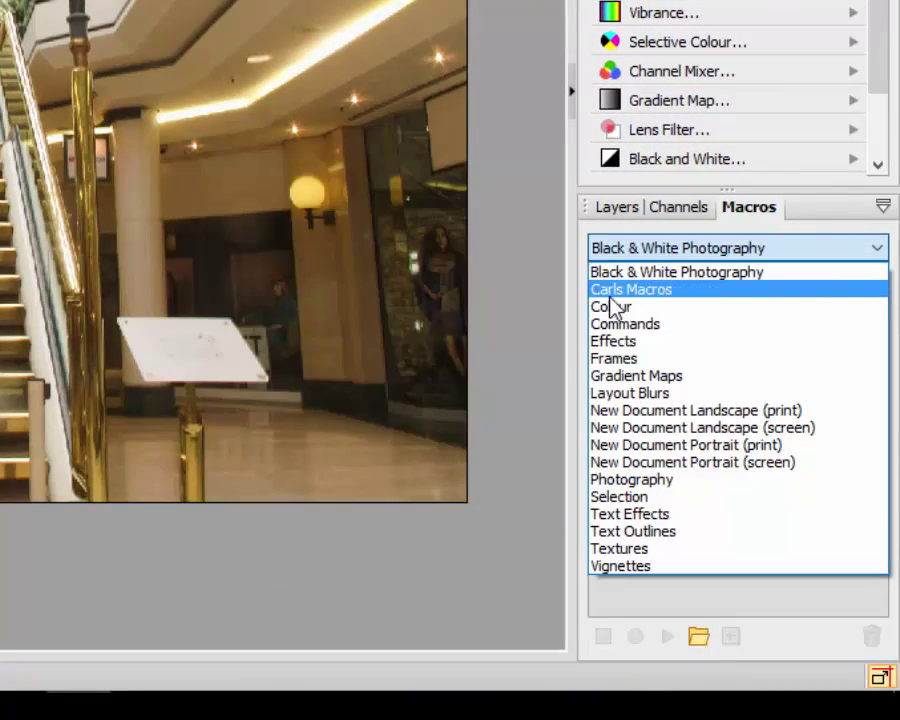
pyautogui.click(652, 290)
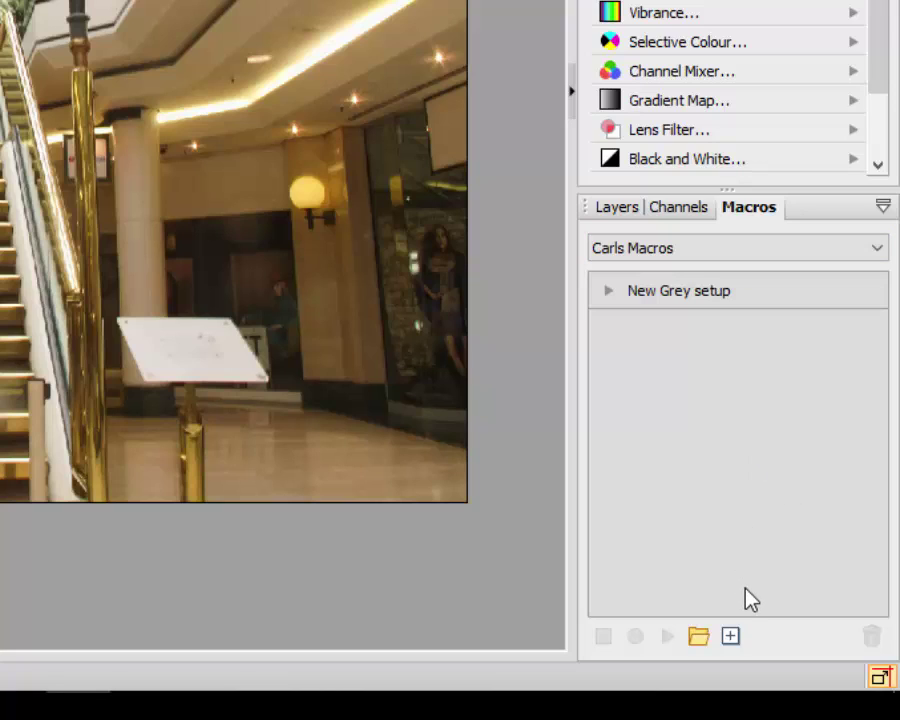
pyautogui.click(731, 643)
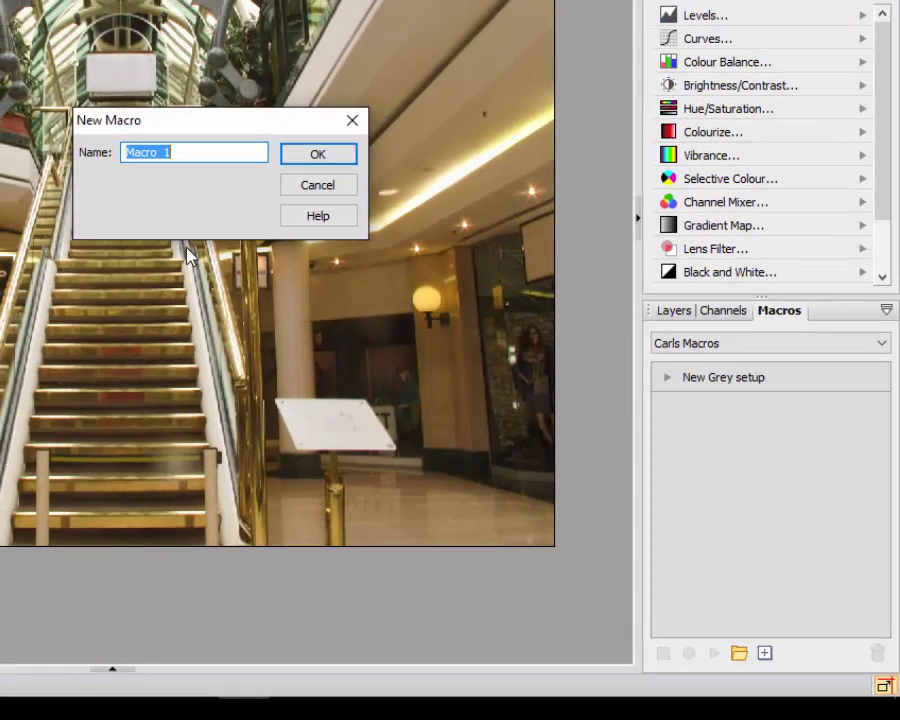
pyautogui.write('Spi')
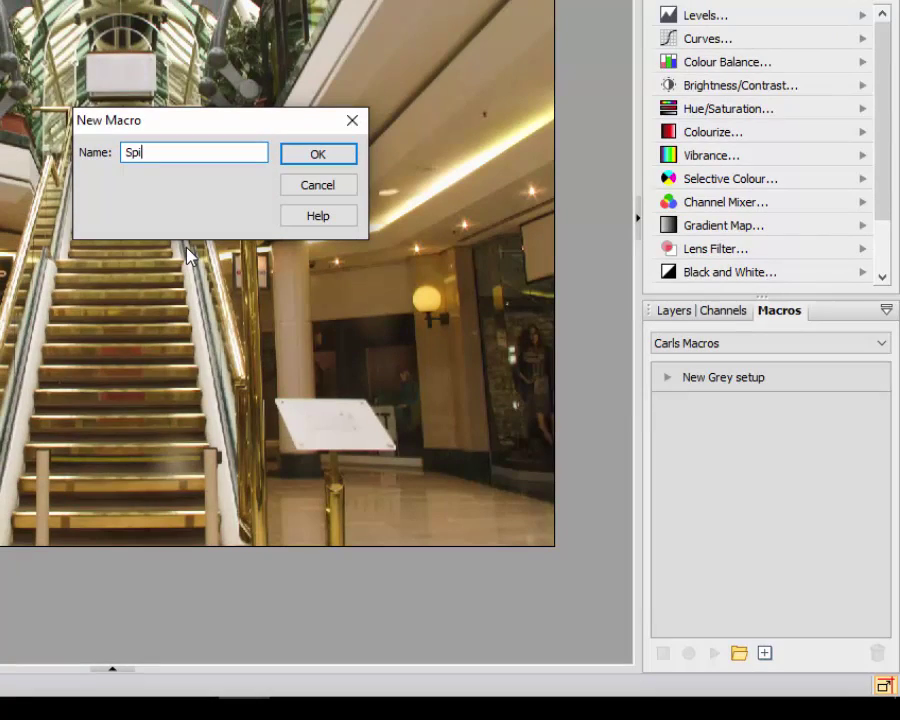
pyautogui.press('BackSpace')
pyautogui.write('lit Tone blue-y')
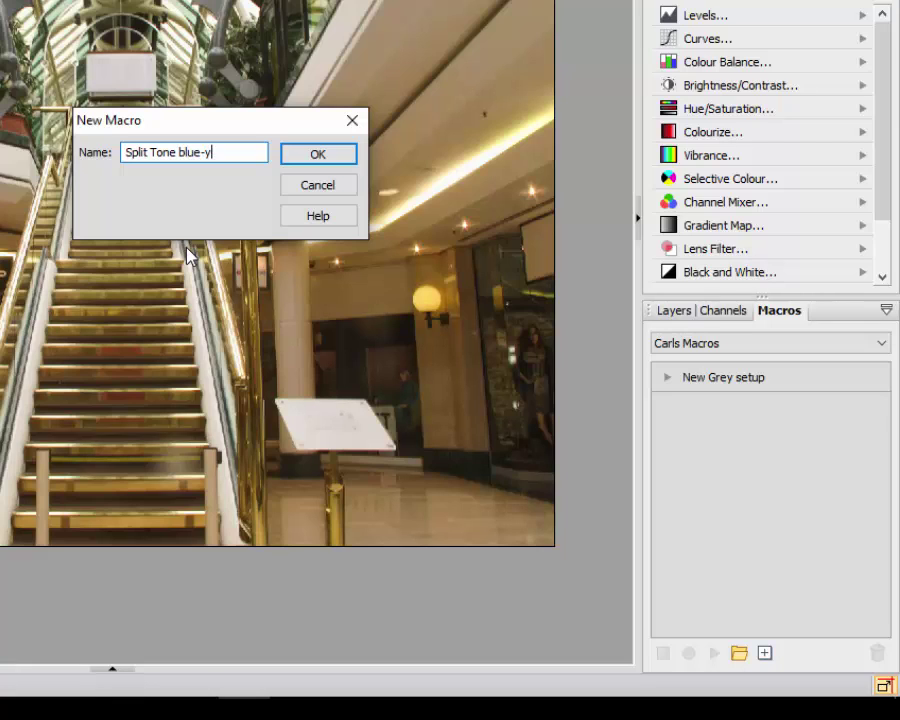
pyautogui.write('ellow')
pyautogui.click(316, 157)
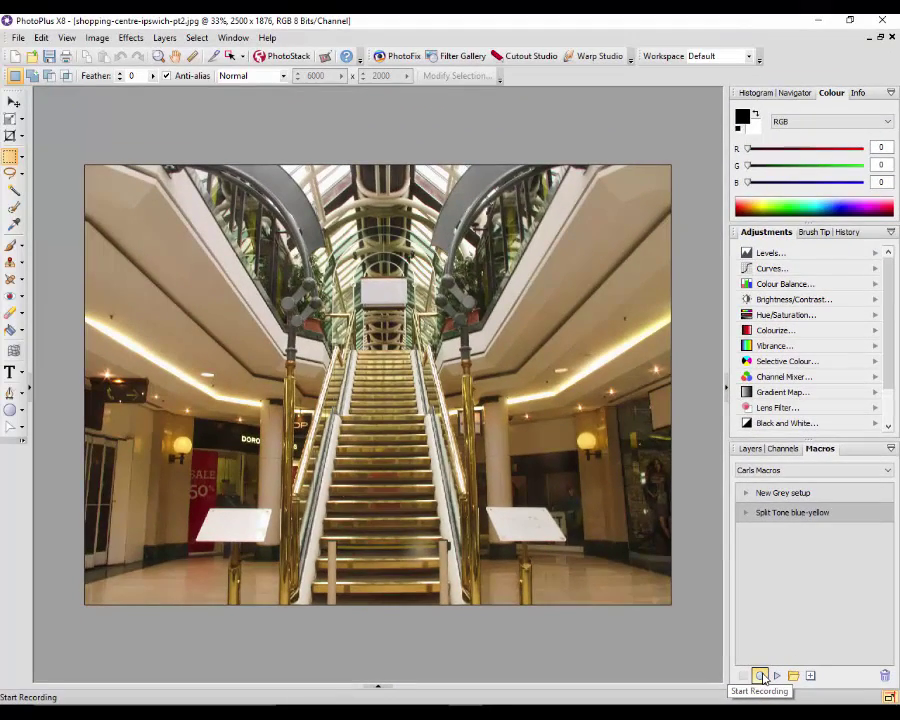
# Step: Set the foreground colour to red, RGB 230, 9, 9
pyautogui.click(761, 677)
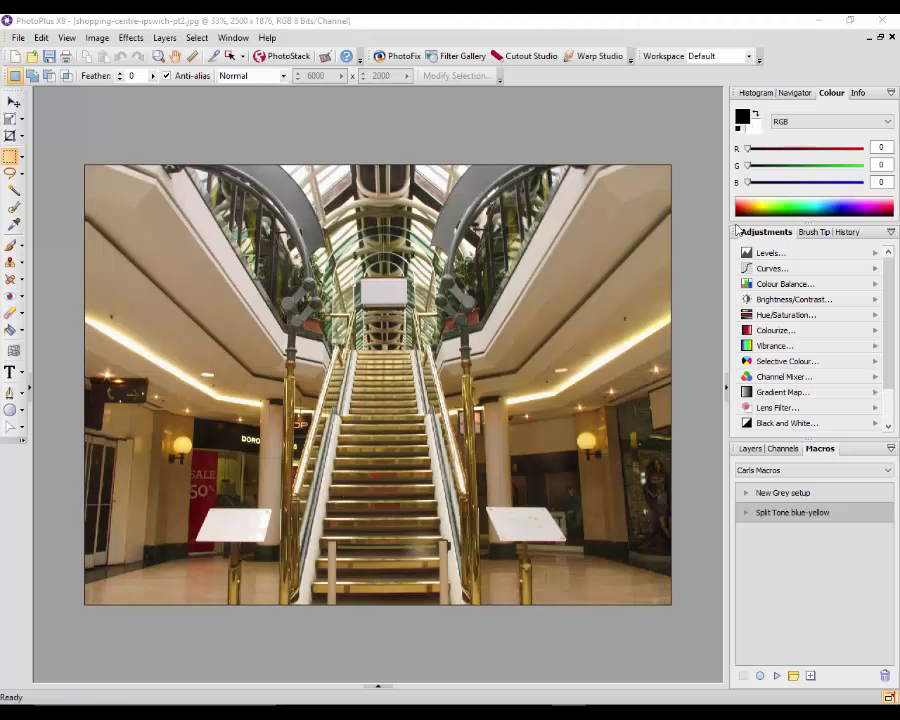
pyautogui.click(741, 116)
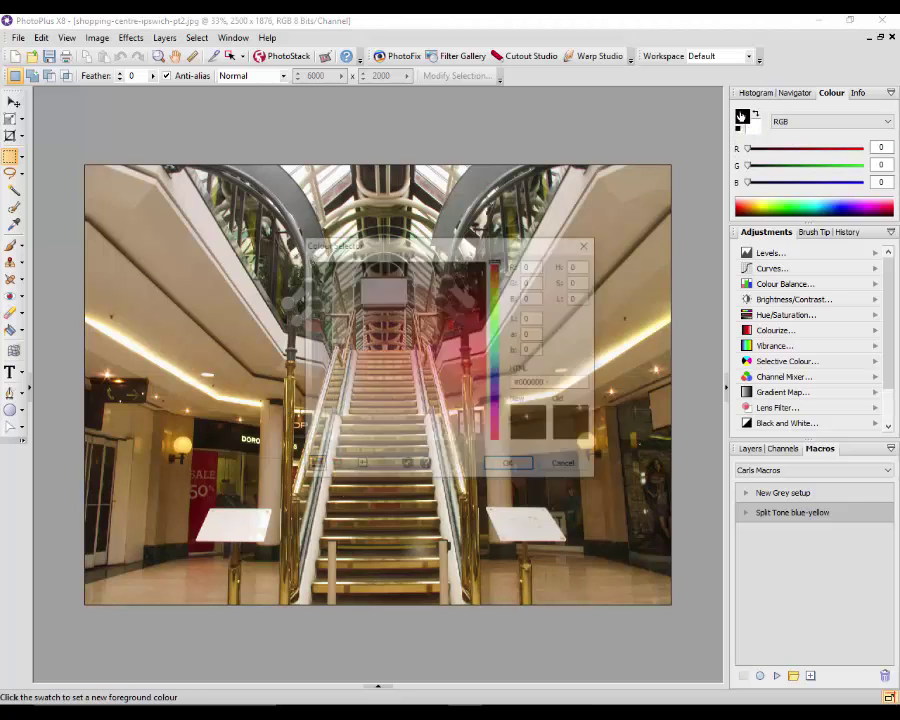
pyautogui.click(473, 346)
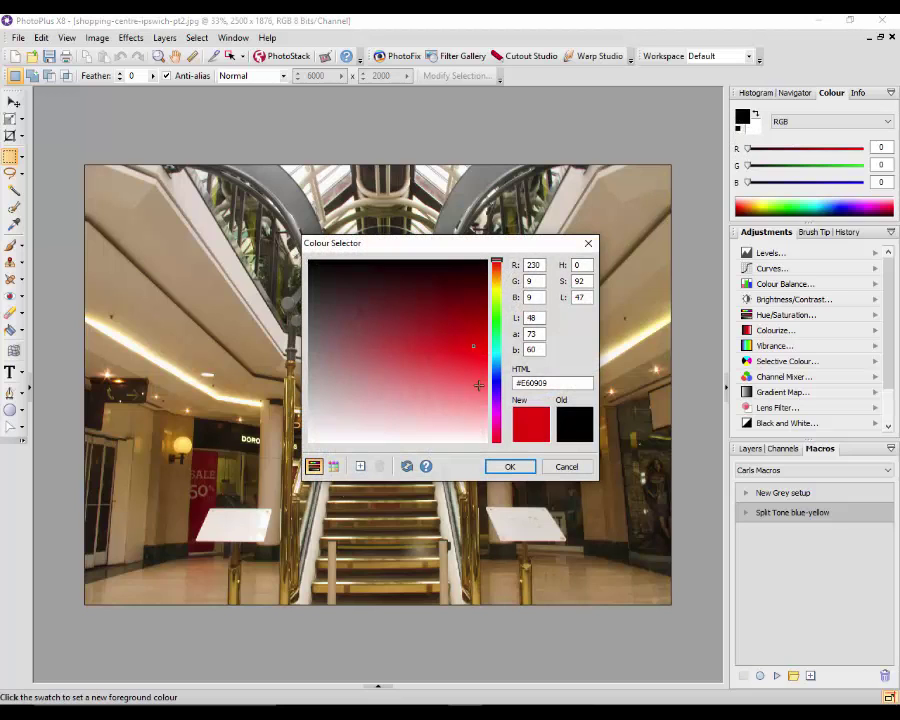
pyautogui.click(509, 466)
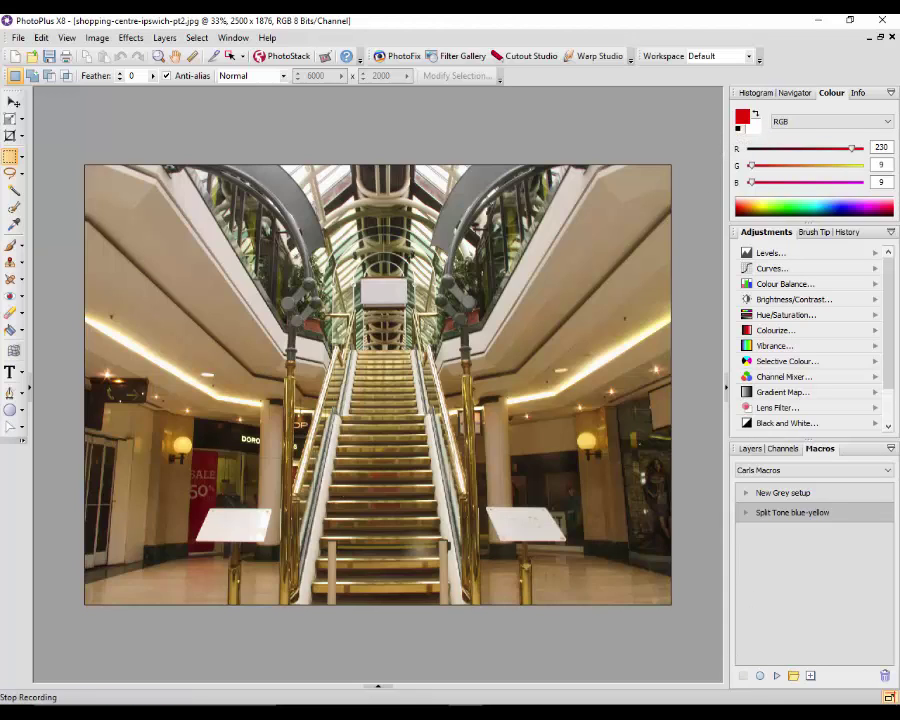
# Step: Start recording the Split Tone blue-yellow macro and reset the foreground and background colours to black and white
pyautogui.click(760, 678)
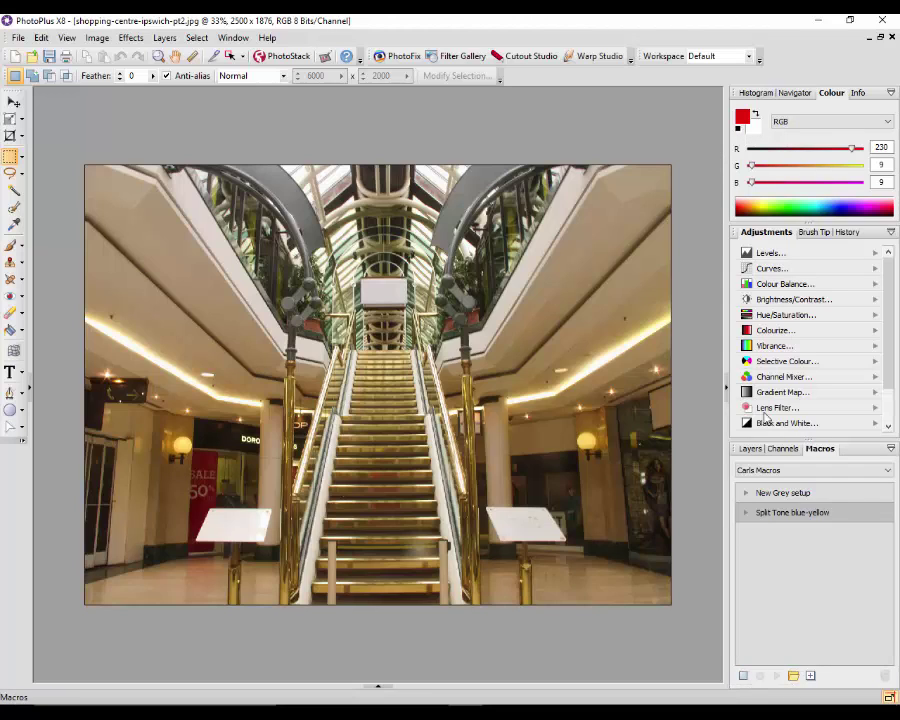
pyautogui.click(740, 130)
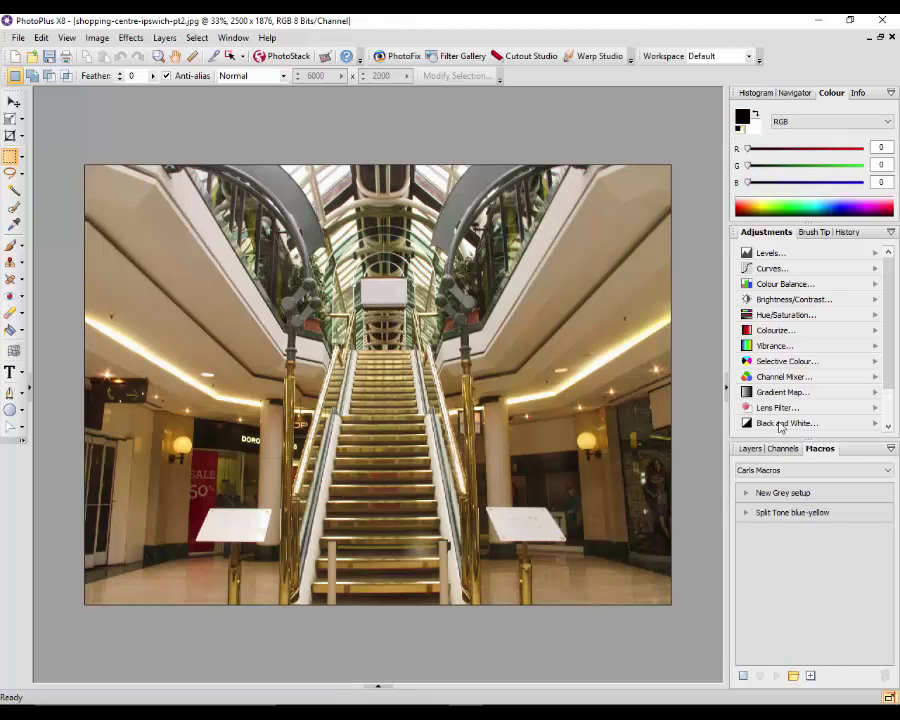
# Step: Add a Levels adjustment layer with default settings and a Gradient Map adjustment layer above it
pyautogui.click(770, 254)
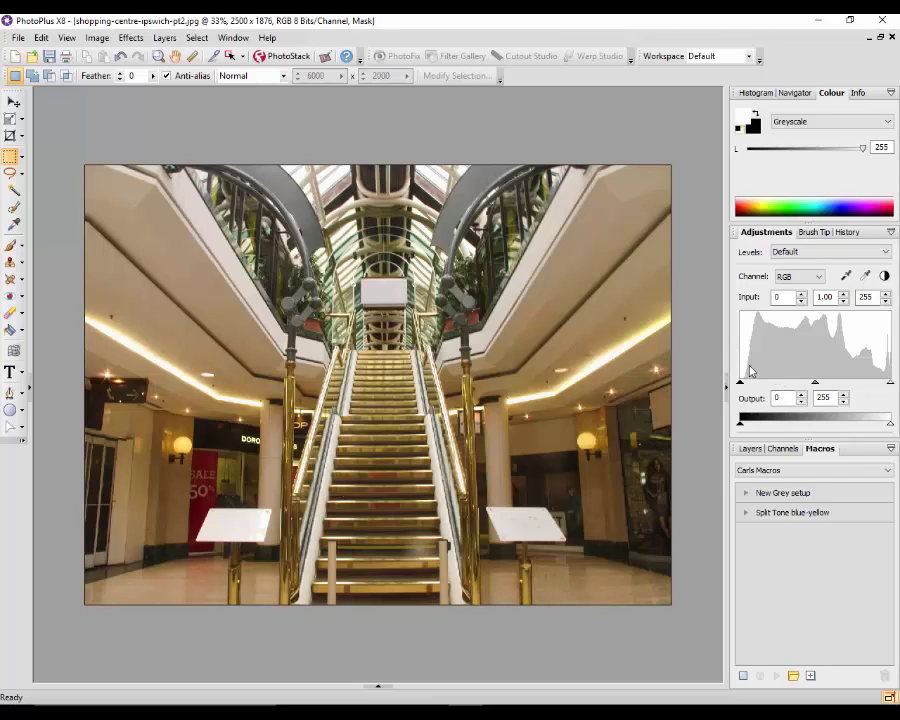
pyautogui.click(166, 39)
pyautogui.moveTo(255, 74)
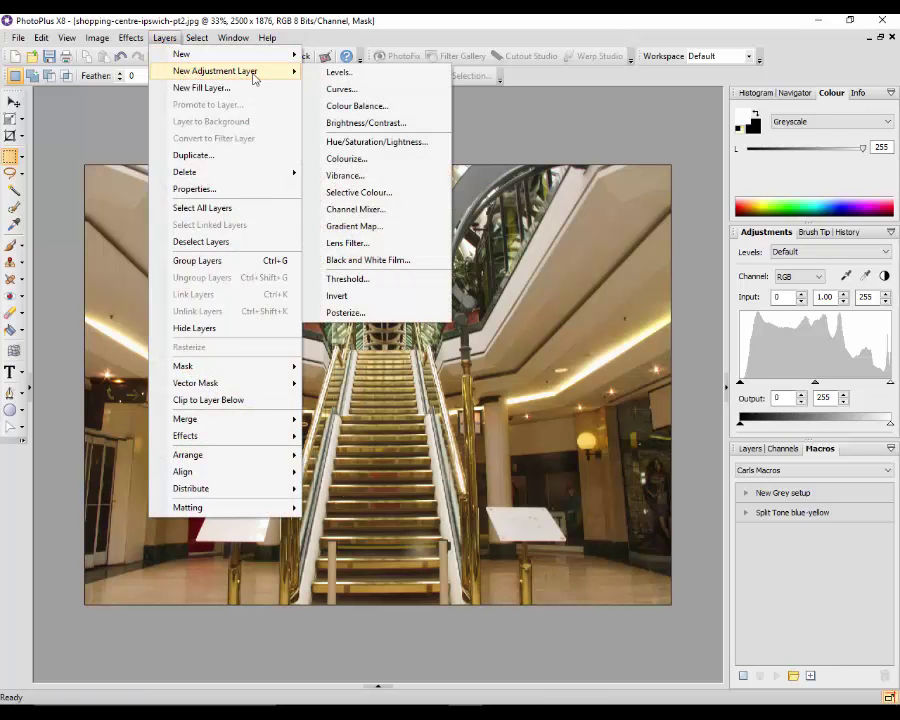
pyautogui.click(352, 227)
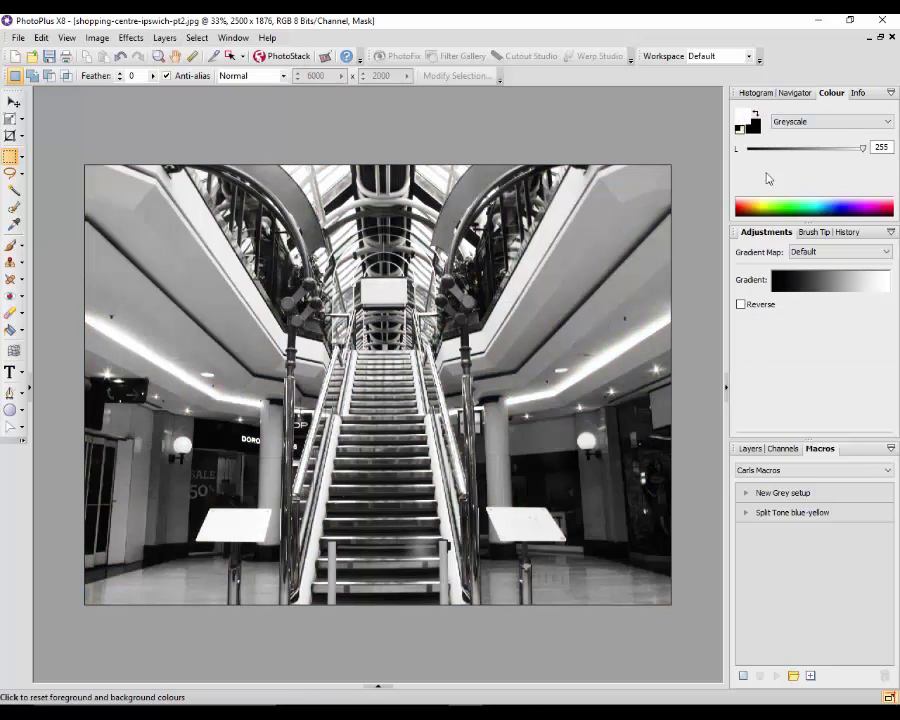
# Step: In the gradient map's gradient, set the black colour stop's location to 4% and the colour midpoint's location to 60%
pyautogui.click(813, 287)
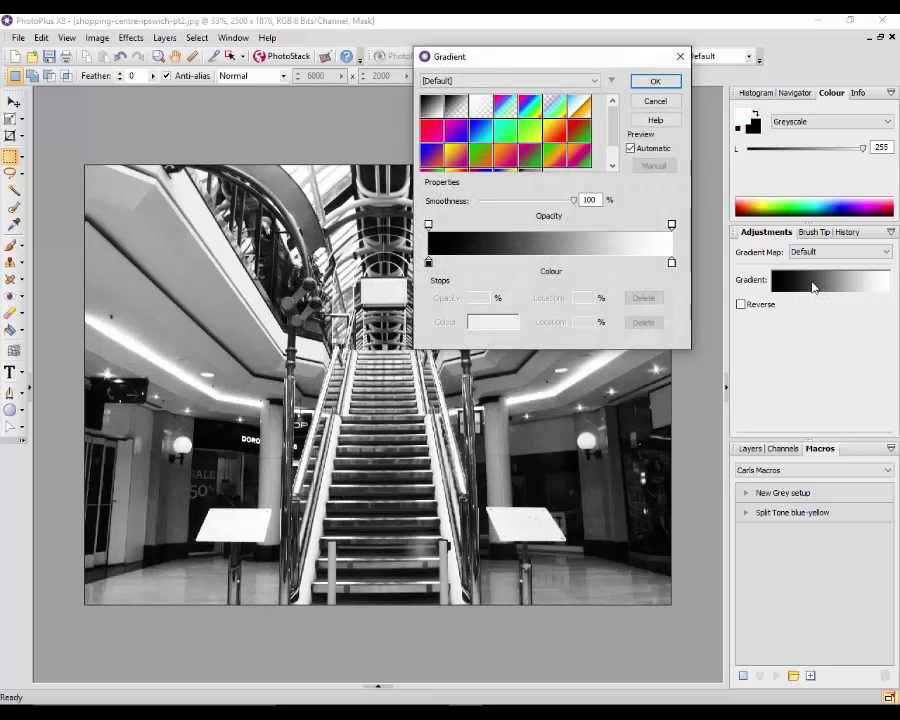
pyautogui.click(428, 263)
pyautogui.click(580, 321)
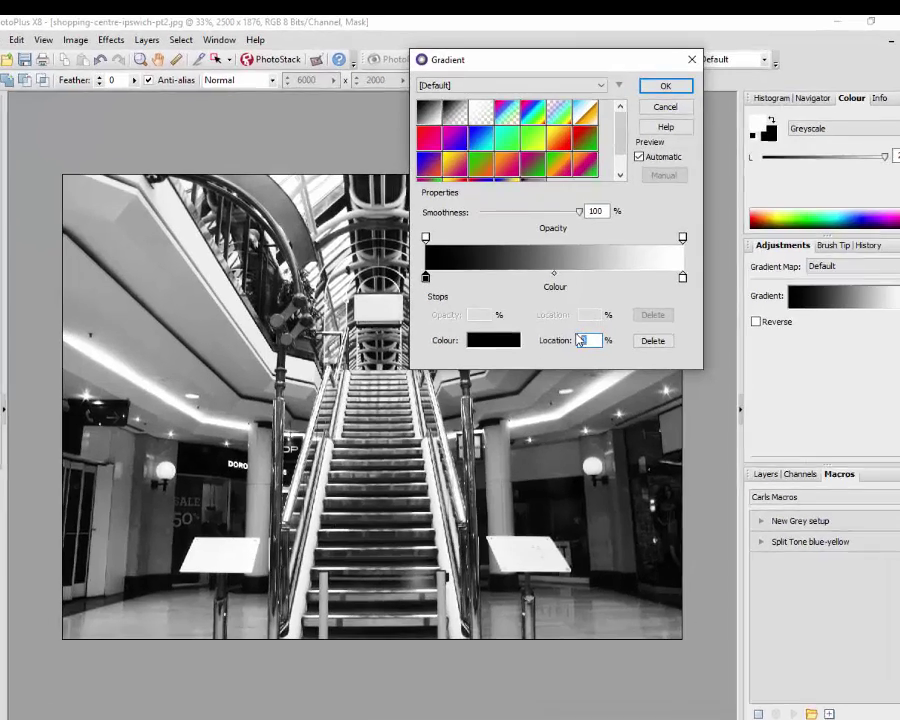
pyautogui.write('4')
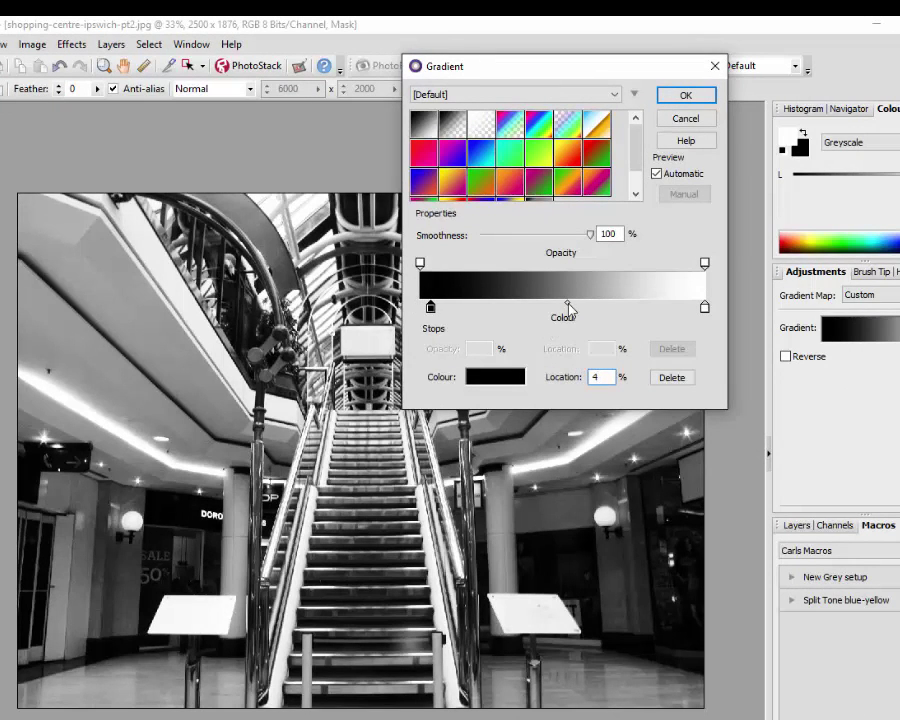
pyautogui.click(568, 304)
pyautogui.doubleClick(596, 376)
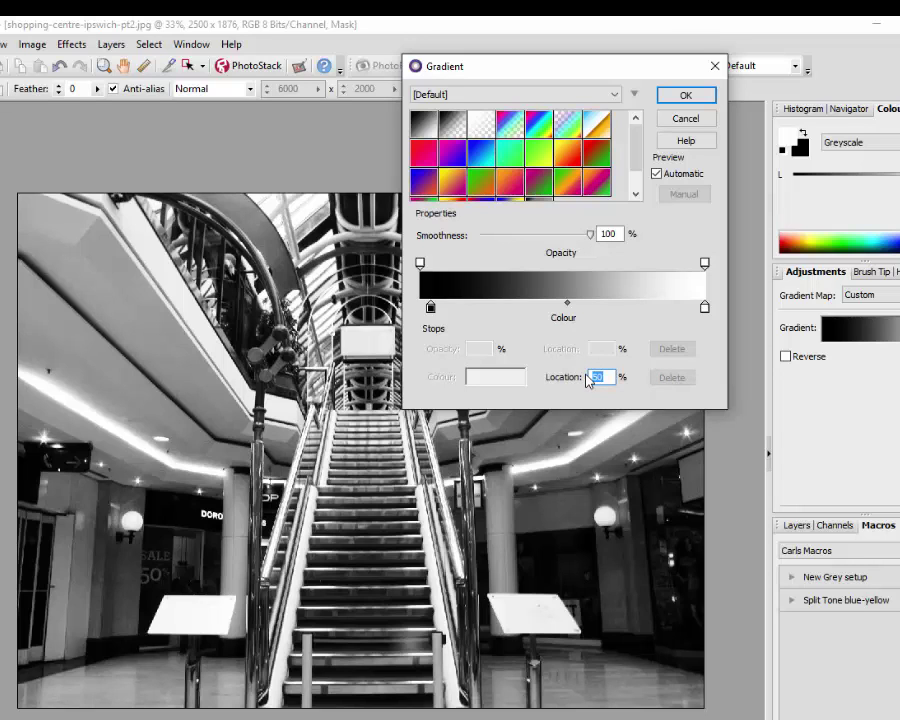
pyautogui.write('60')
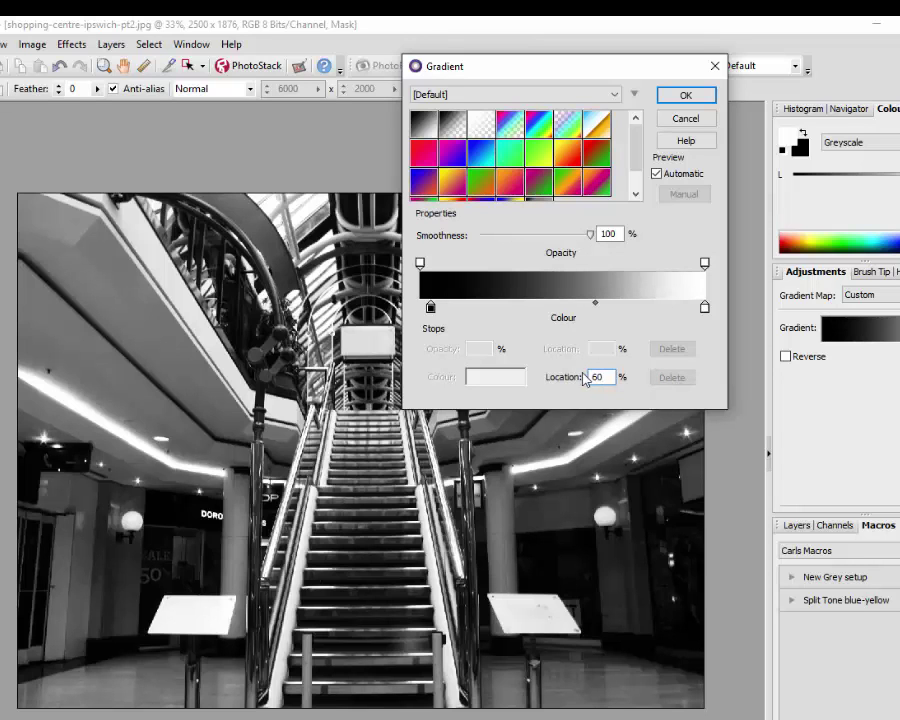
# Step: Add a colour stop at 19% on the gradient and set its colour to dark blue, RGB 16, 27, 90
pyautogui.click(475, 308)
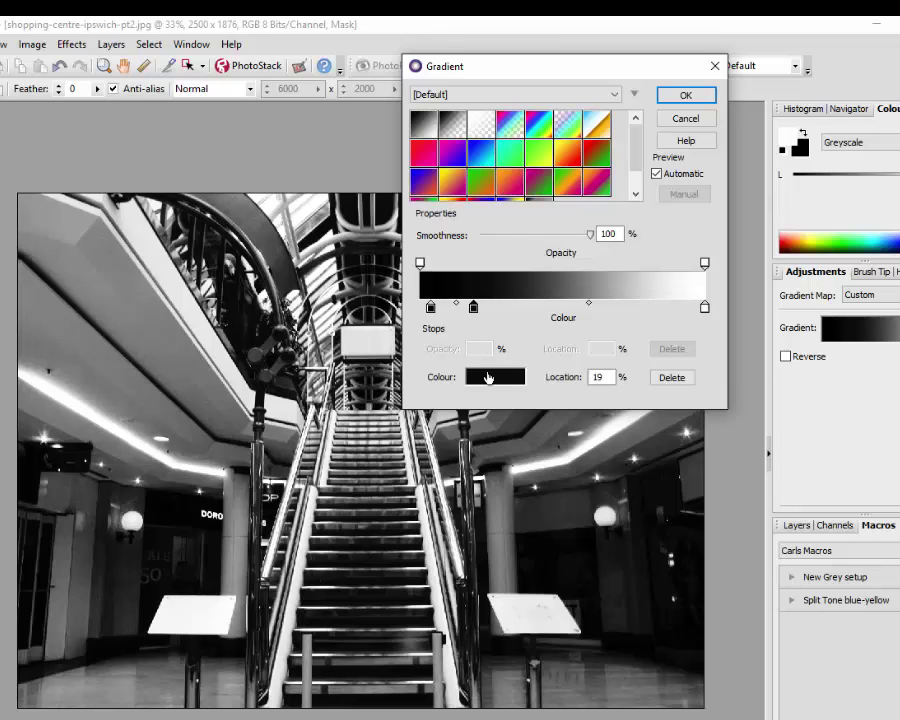
pyautogui.click(488, 377)
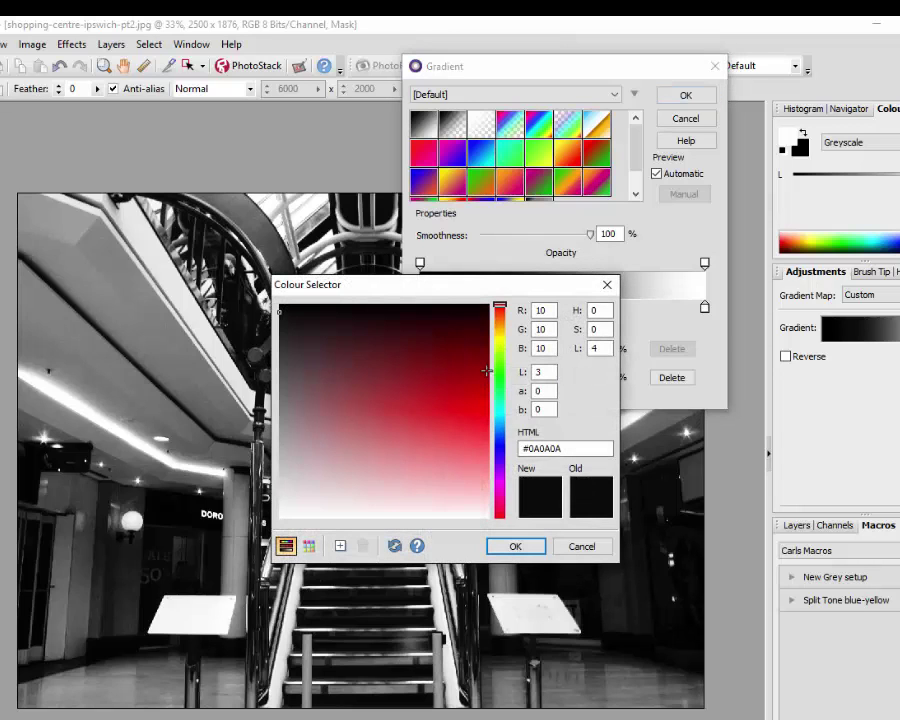
pyautogui.doubleClick(541, 310)
pyautogui.write('16')
pyautogui.doubleClick(533, 331)
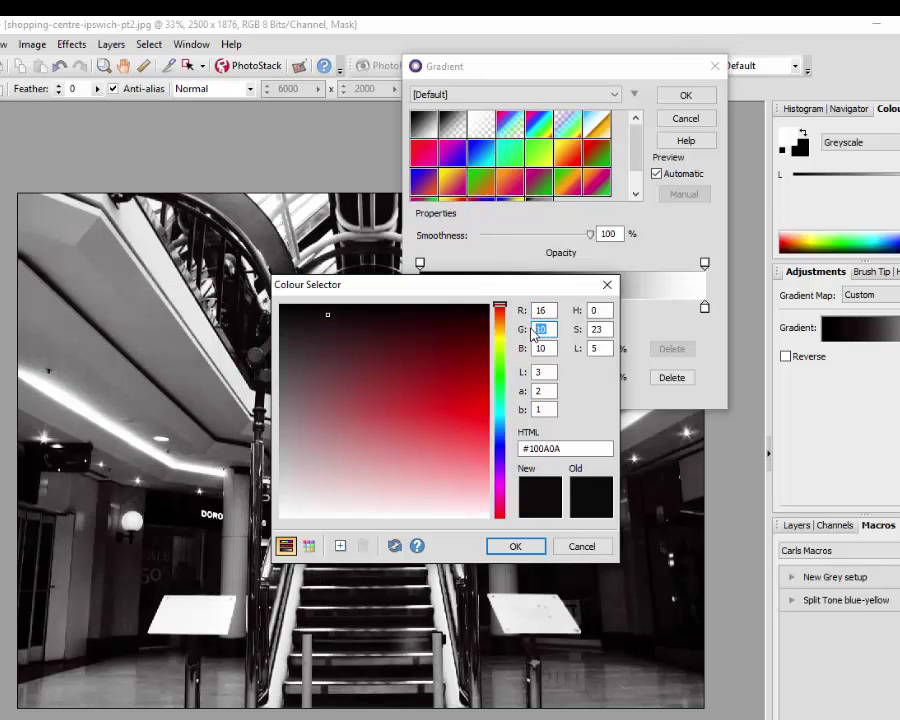
pyautogui.write('27')
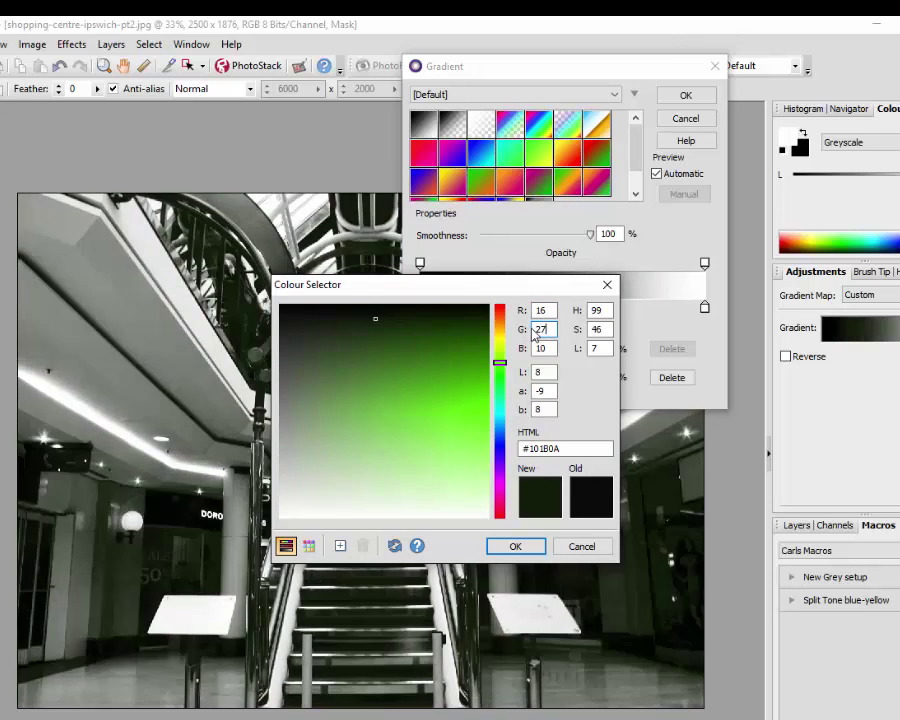
pyautogui.doubleClick(535, 348)
pyautogui.write('90')
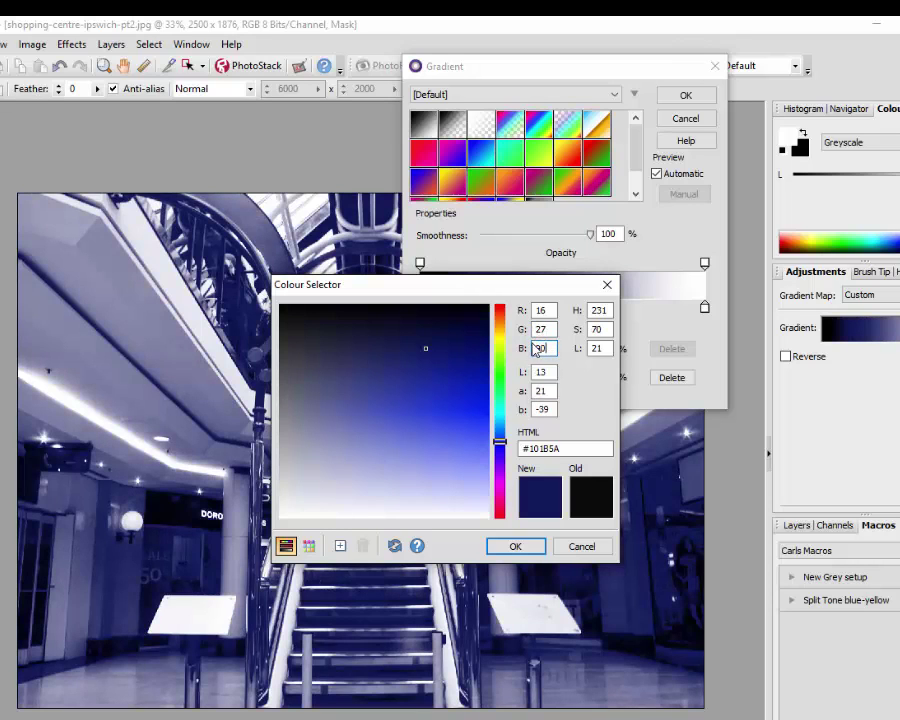
pyautogui.click(515, 547)
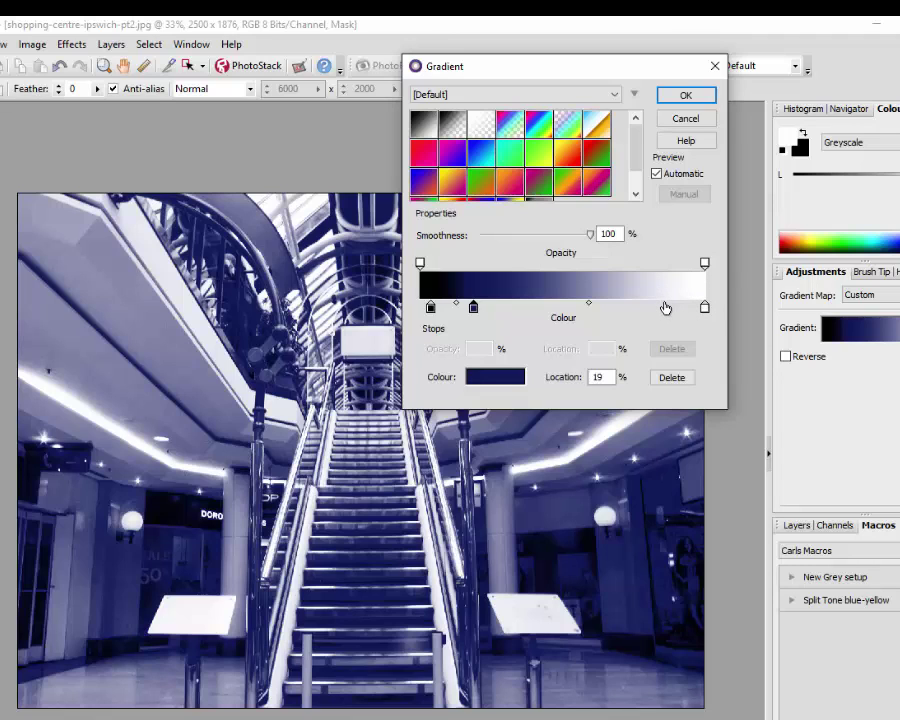
# Step: Add a colour stop near the white end of the gradient and set its location to 75%
pyautogui.click(665, 307)
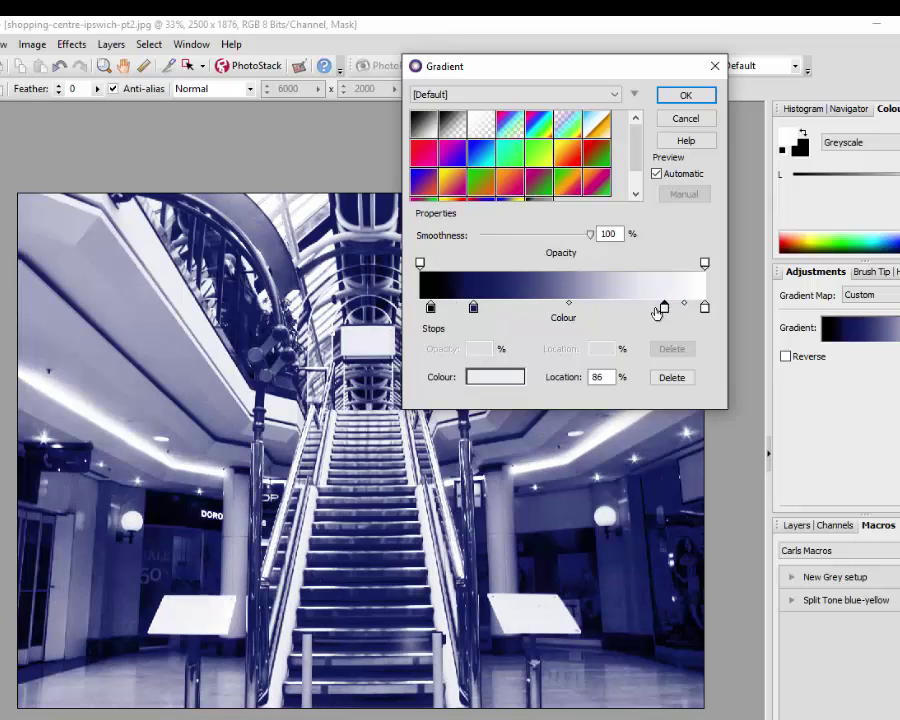
pyautogui.doubleClick(592, 377)
pyautogui.write('75')
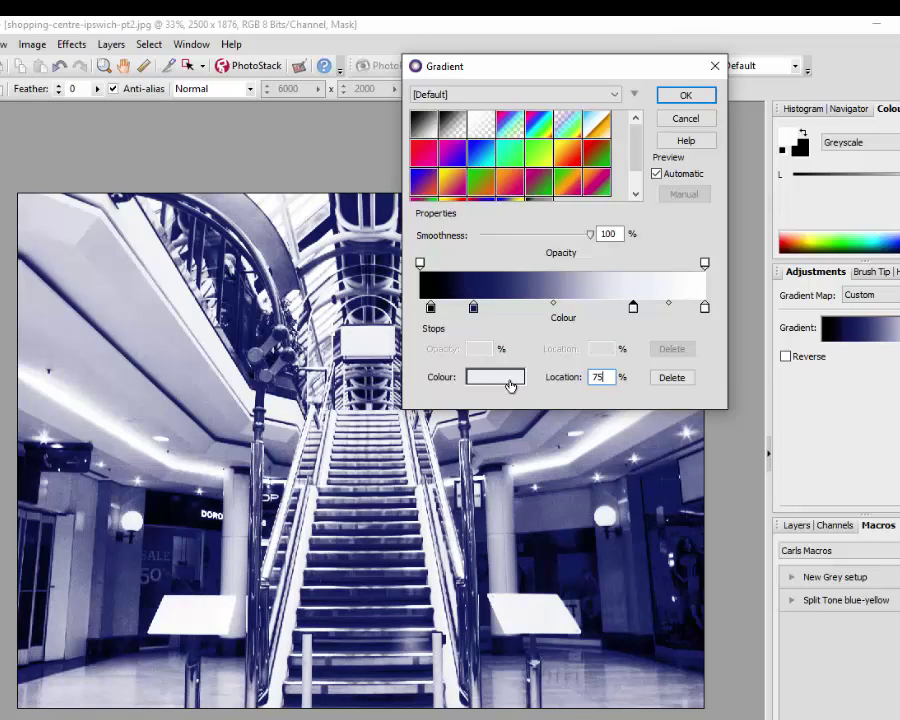
# Step: Set the 75% stop's colour to yellow, RGB 248, 212, 76, and accept the edited gradient
pyautogui.click(505, 380)
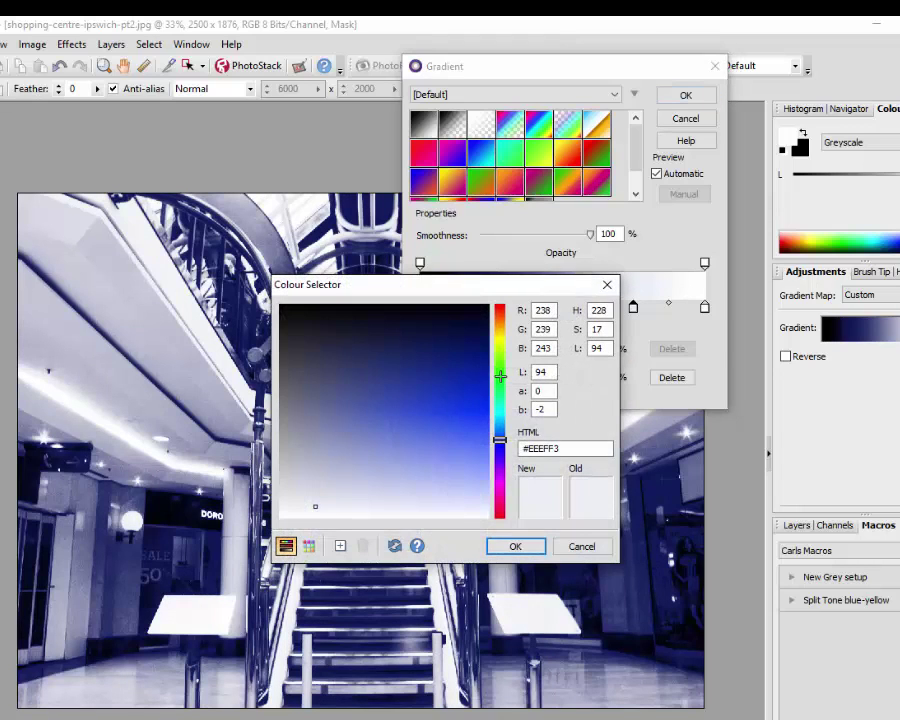
pyautogui.doubleClick(538, 310)
pyautogui.write('24')
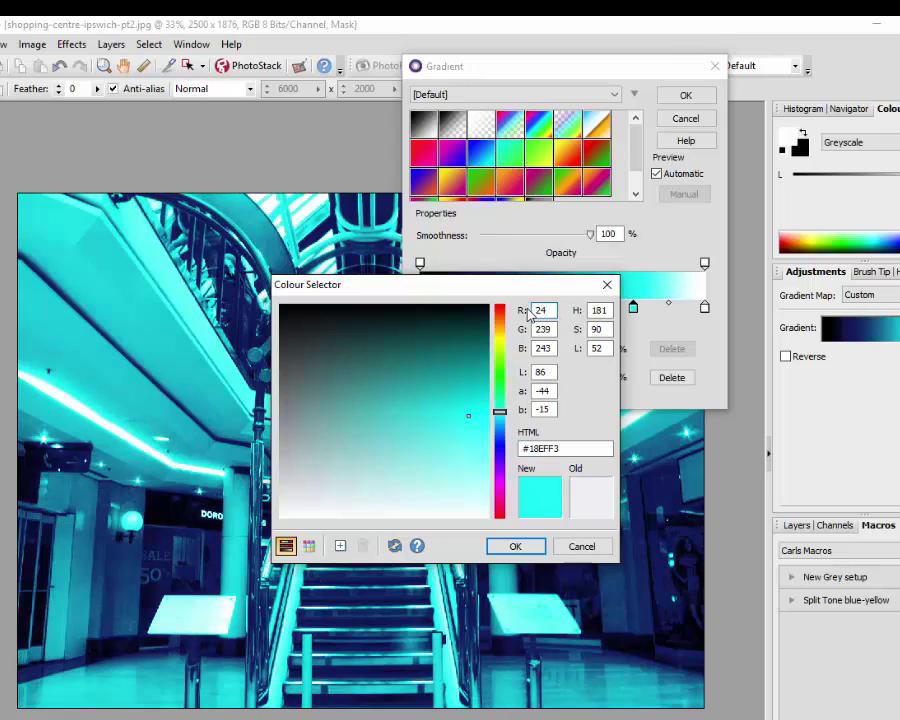
pyautogui.write('8')
pyautogui.doubleClick(536, 331)
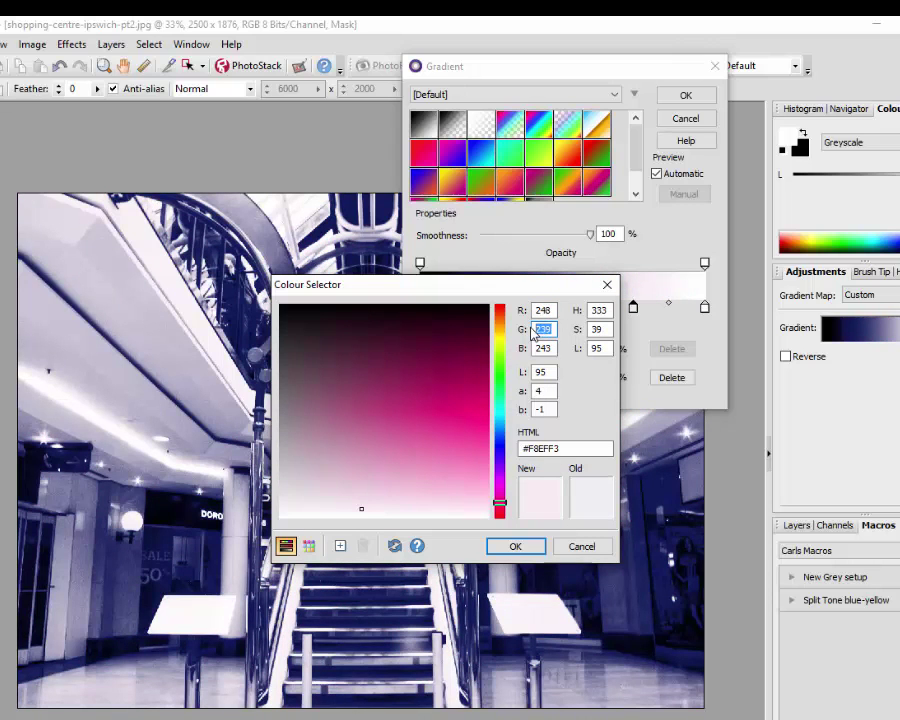
pyautogui.write('212')
pyautogui.doubleClick(542, 348)
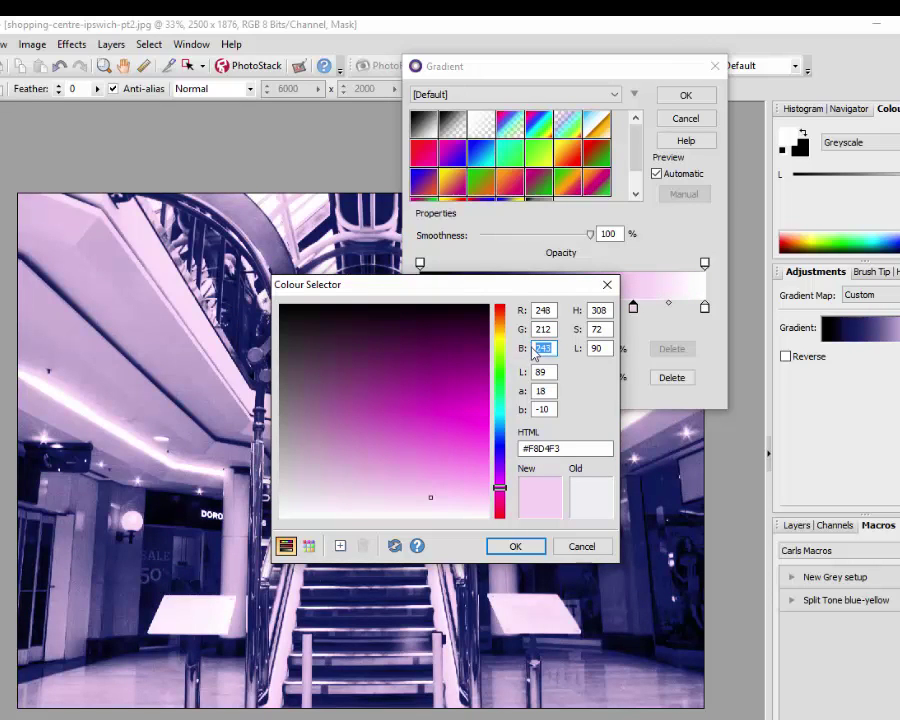
pyautogui.write('76')
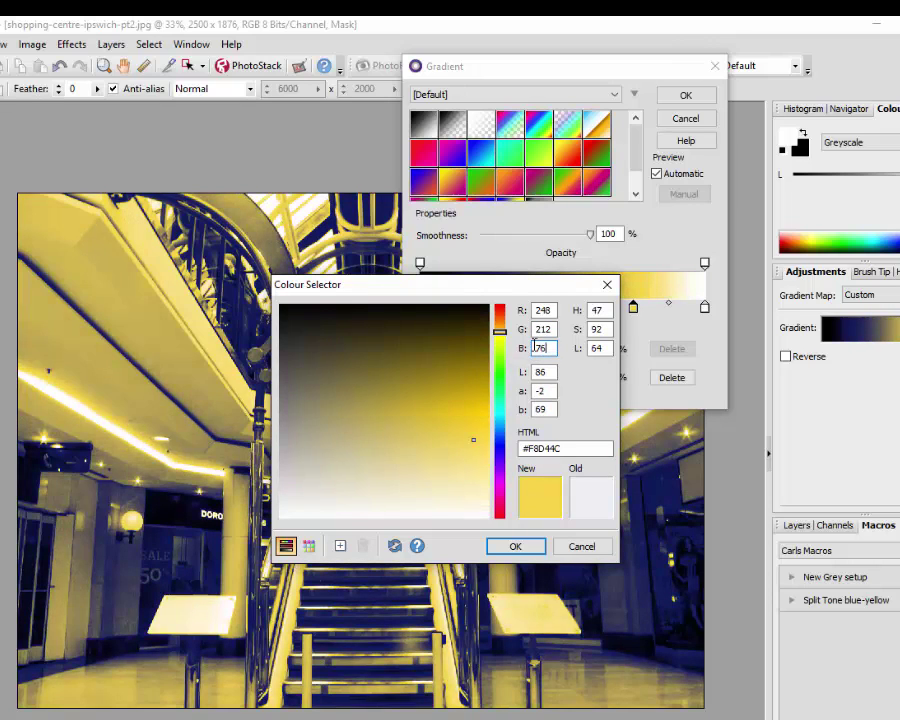
pyautogui.click(523, 549)
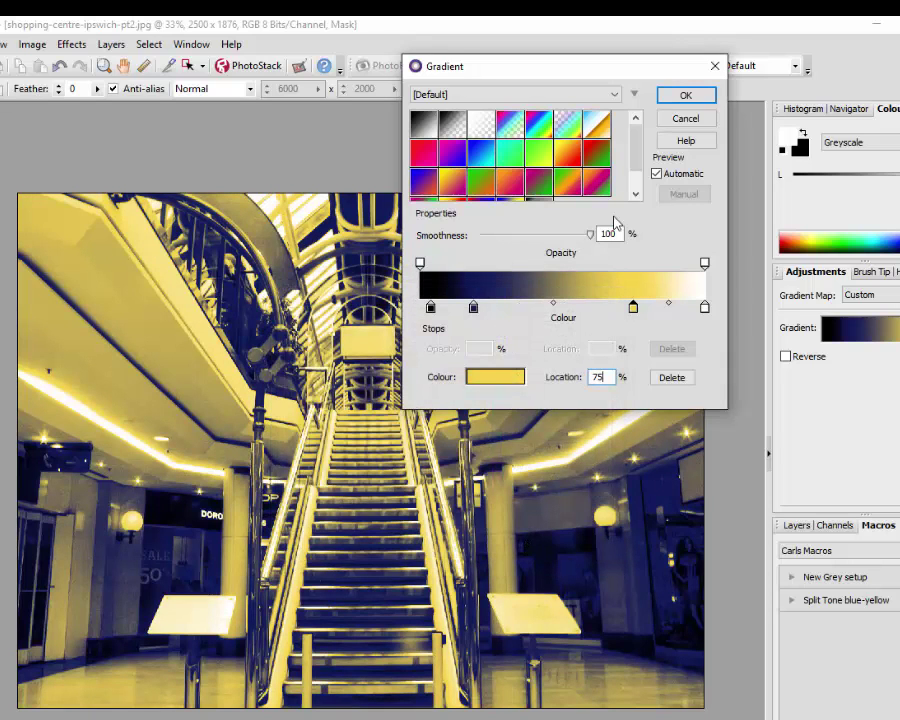
pyautogui.click(684, 96)
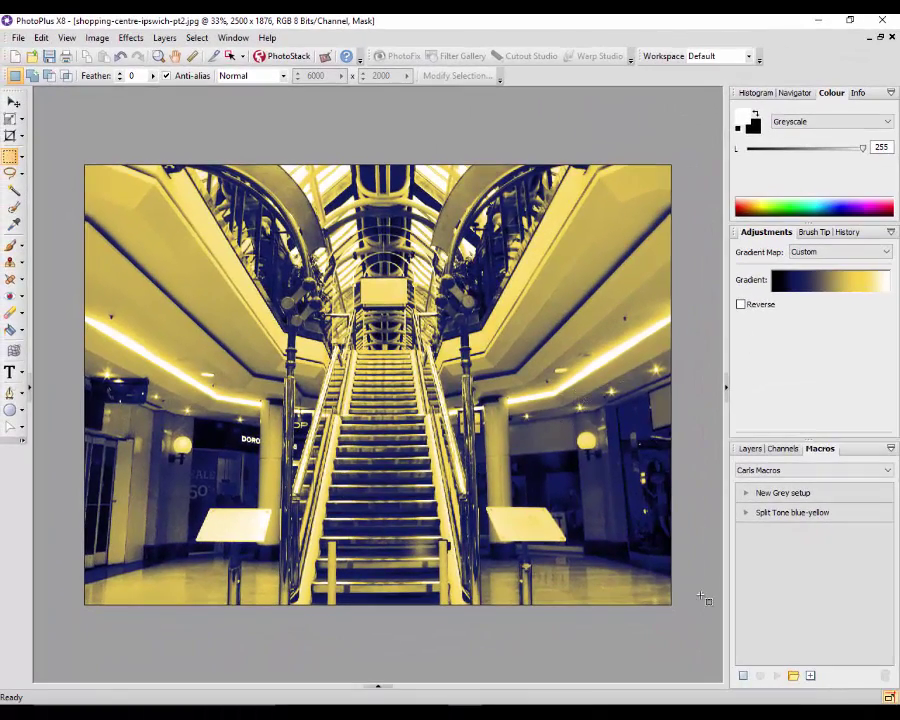
# Step: Stop recording the macro and expand Split Tone blue-yellow to list its recorded commands
pyautogui.click(742, 676)
pyautogui.click(746, 513)
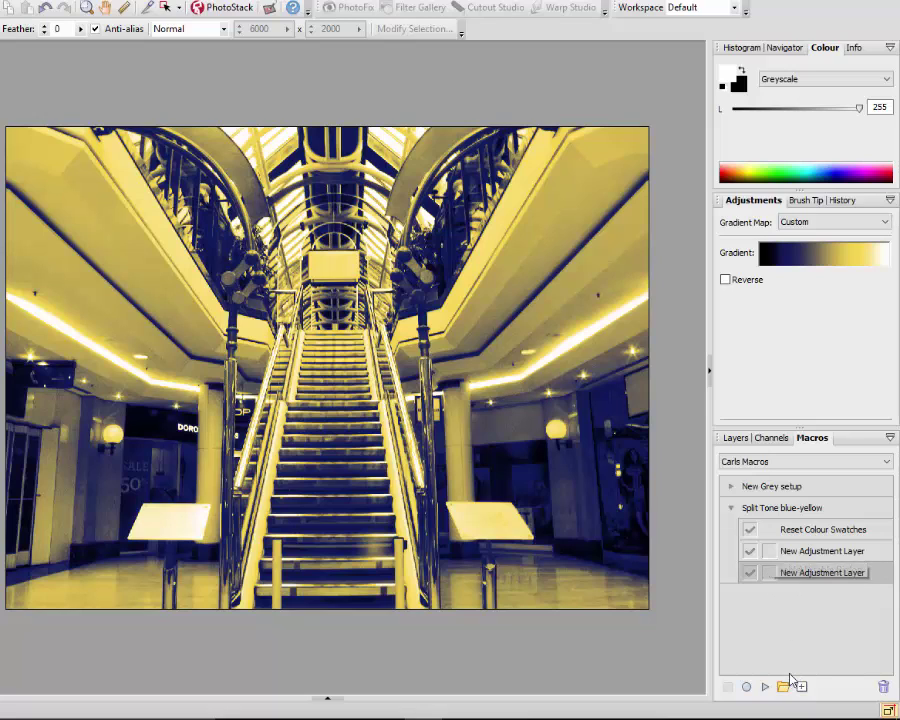
# Step: Switch to the open photo Underground-22-6-13-pt6.jpg and play the Split Tone blue-yellow macro on it
pyautogui.click(328, 698)
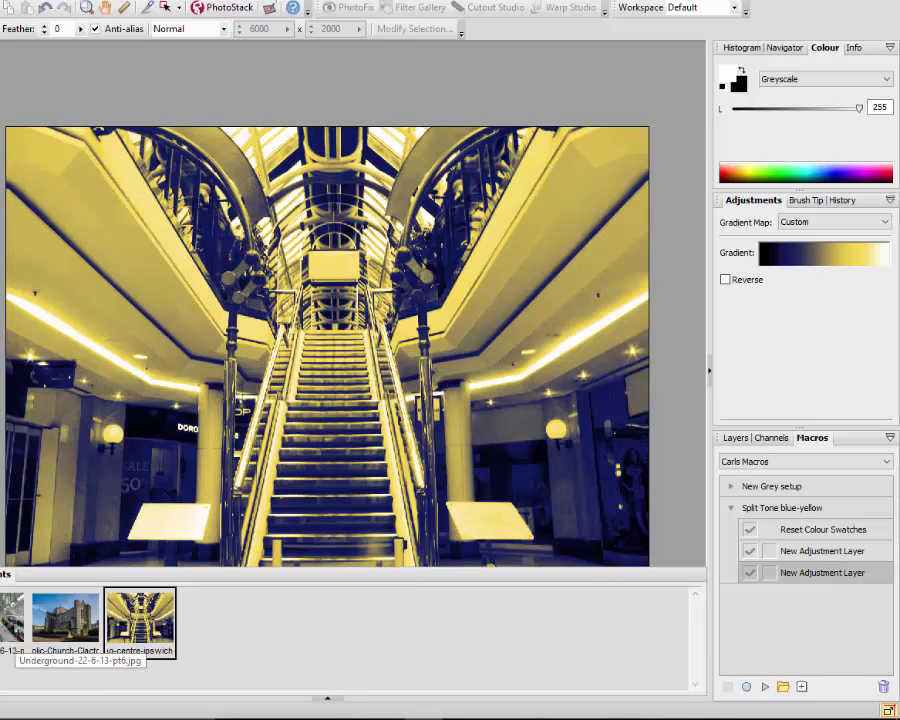
pyautogui.click(14, 625)
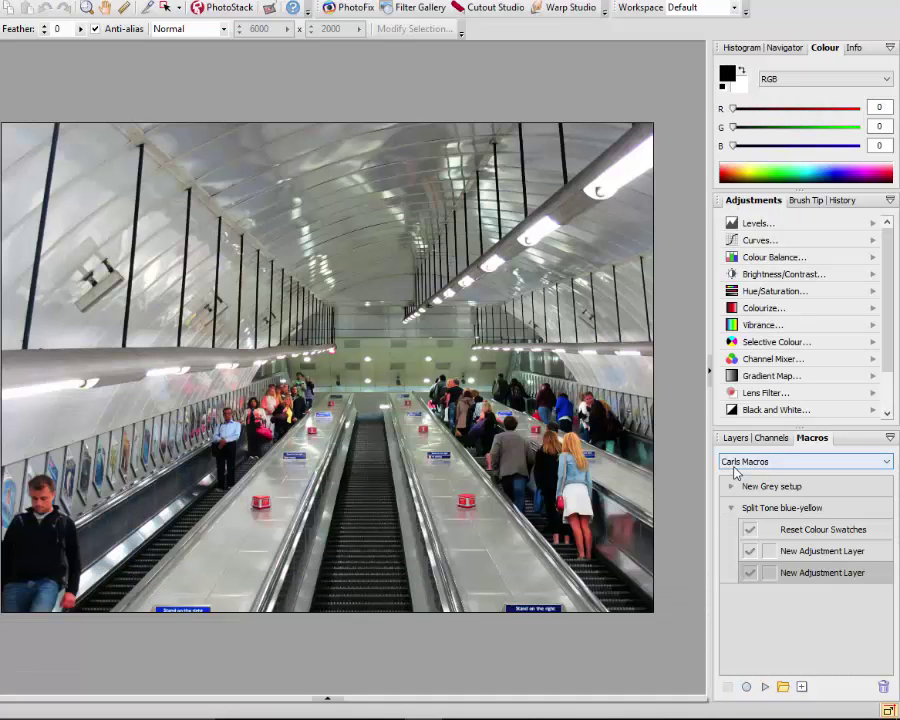
pyautogui.click(812, 508)
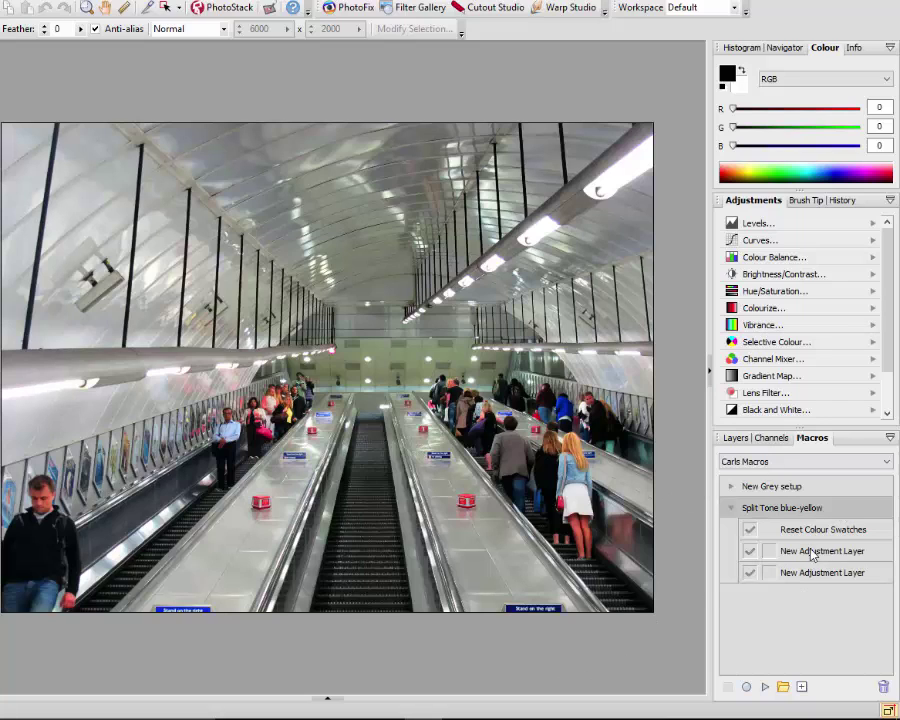
pyautogui.click(764, 688)
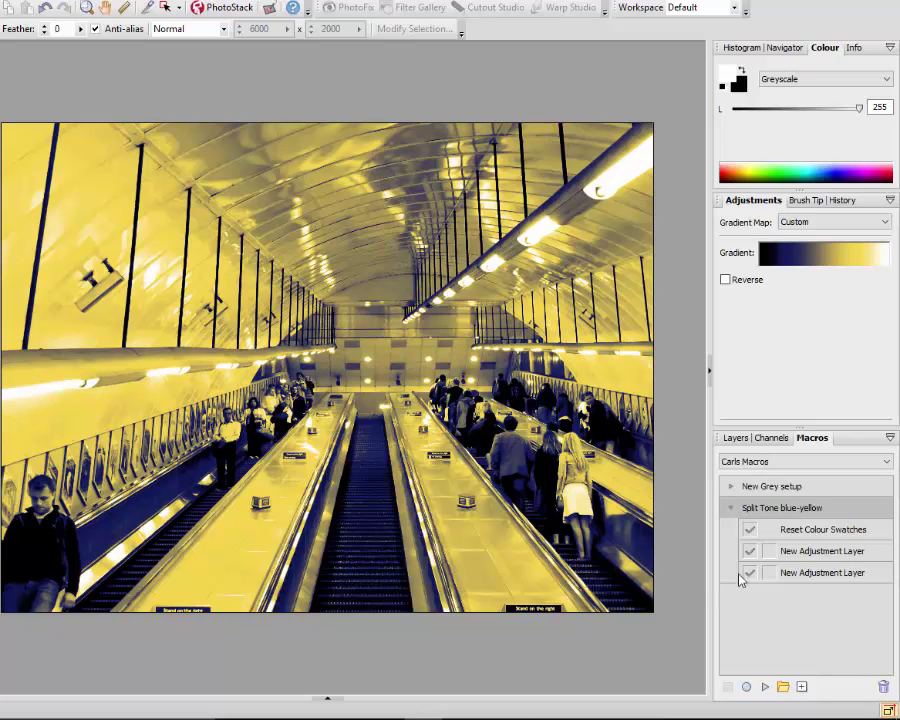
# Step: Insert a pause after the first New Adjustment Layer with Allow continue and message "Levels adjustment layer - move blacks and whites stops inwards to touch histogram edges"
pyautogui.rightClick(816, 553)
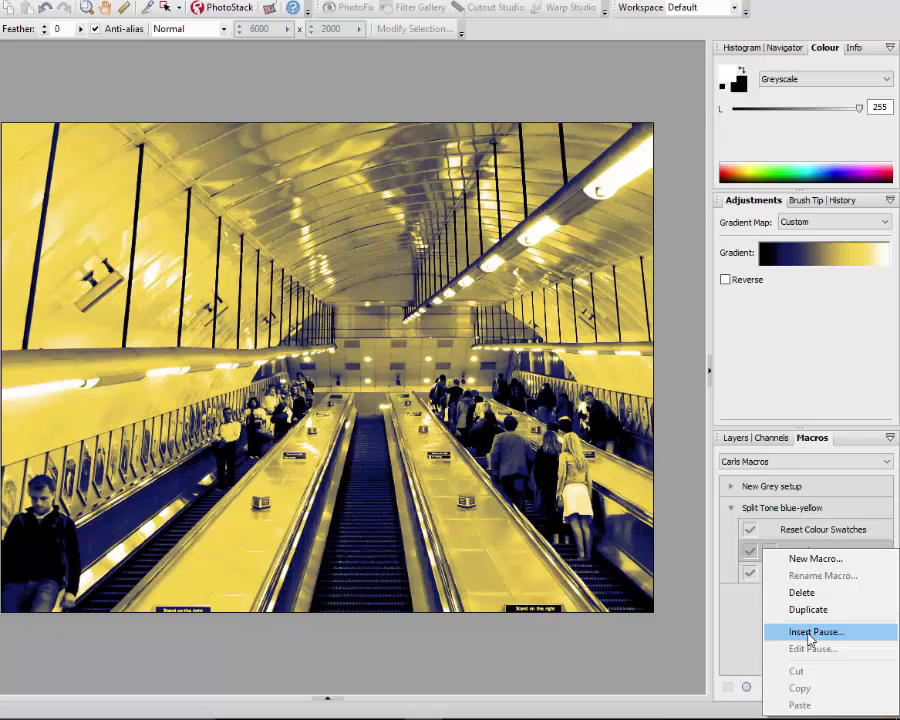
pyautogui.click(812, 632)
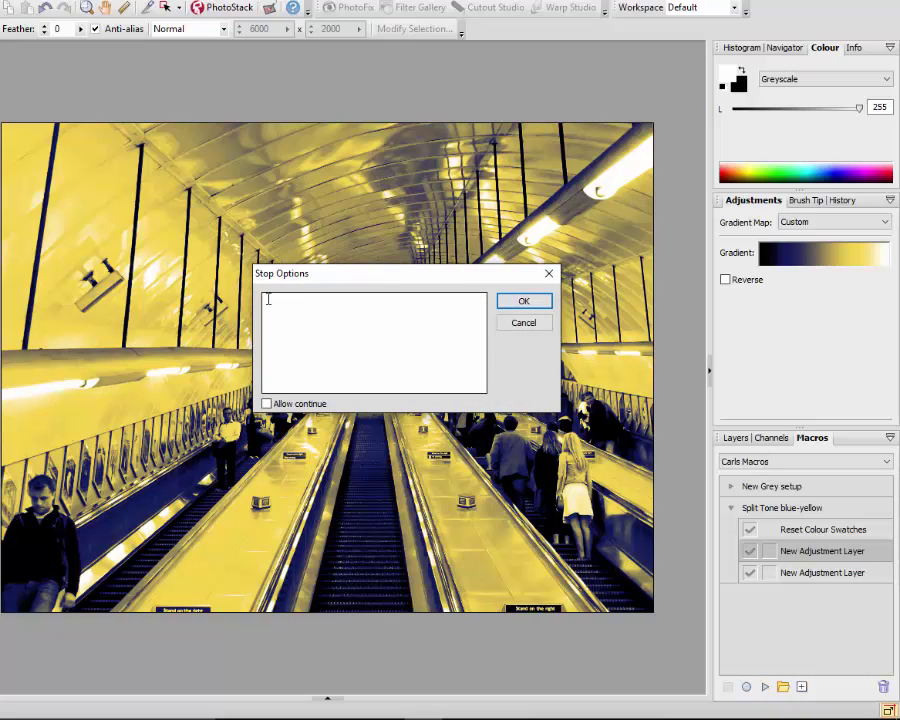
pyautogui.click(268, 299)
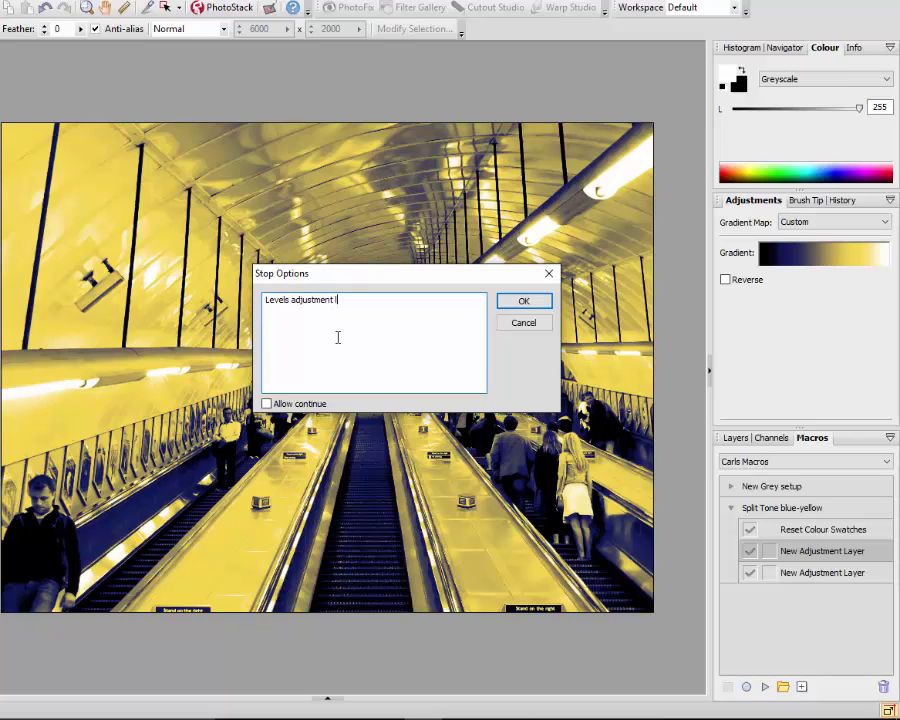
pyautogui.write('ayer - move')
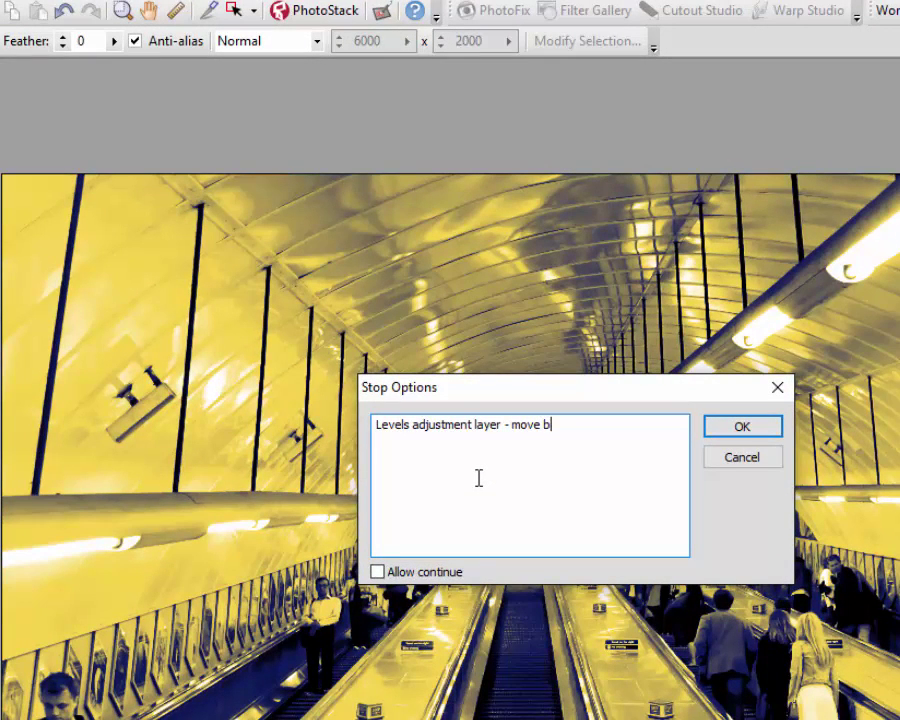
pyautogui.write('blacks and whites')
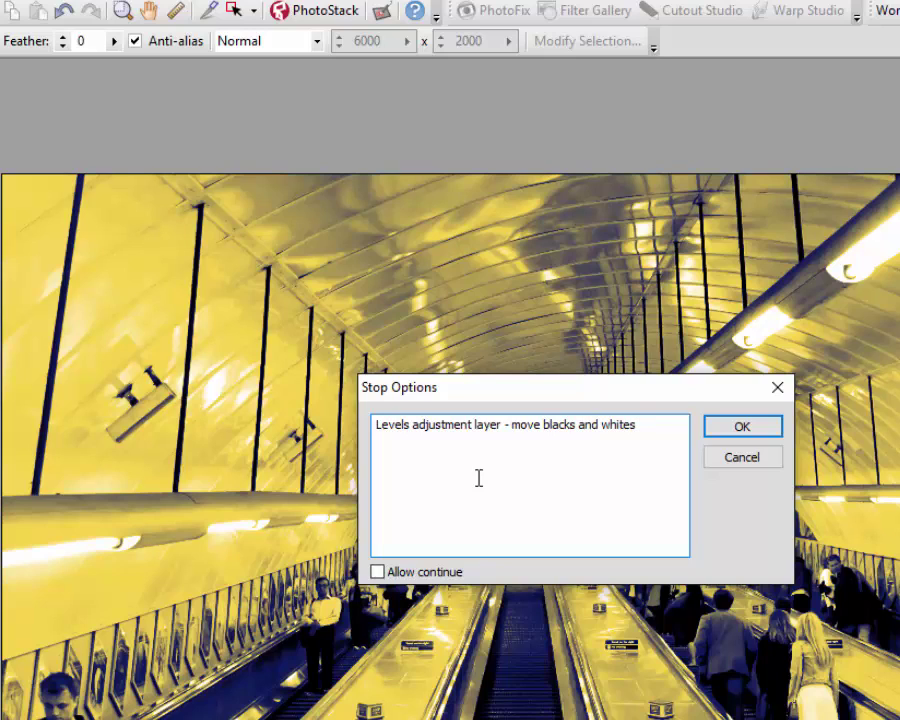
pyautogui.write(' stops inwar')
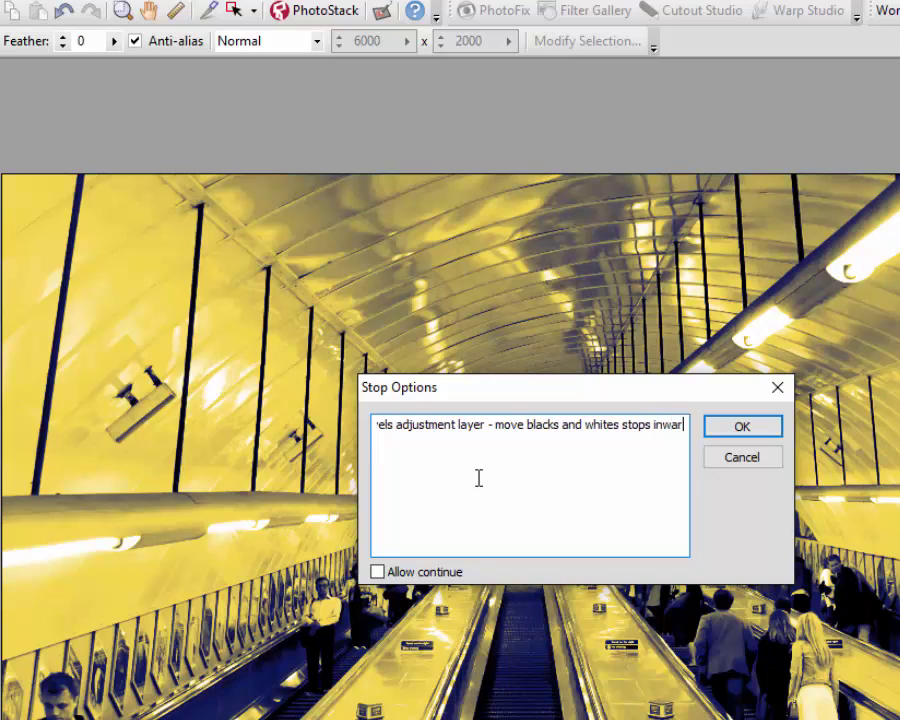
pyautogui.write('ds to ')
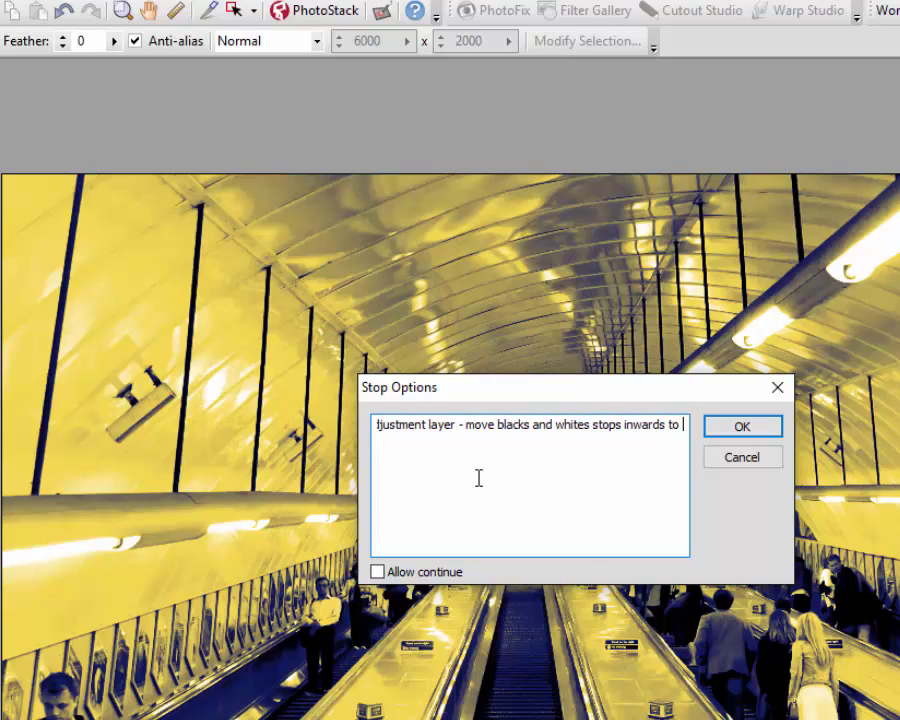
pyautogui.write('touch')
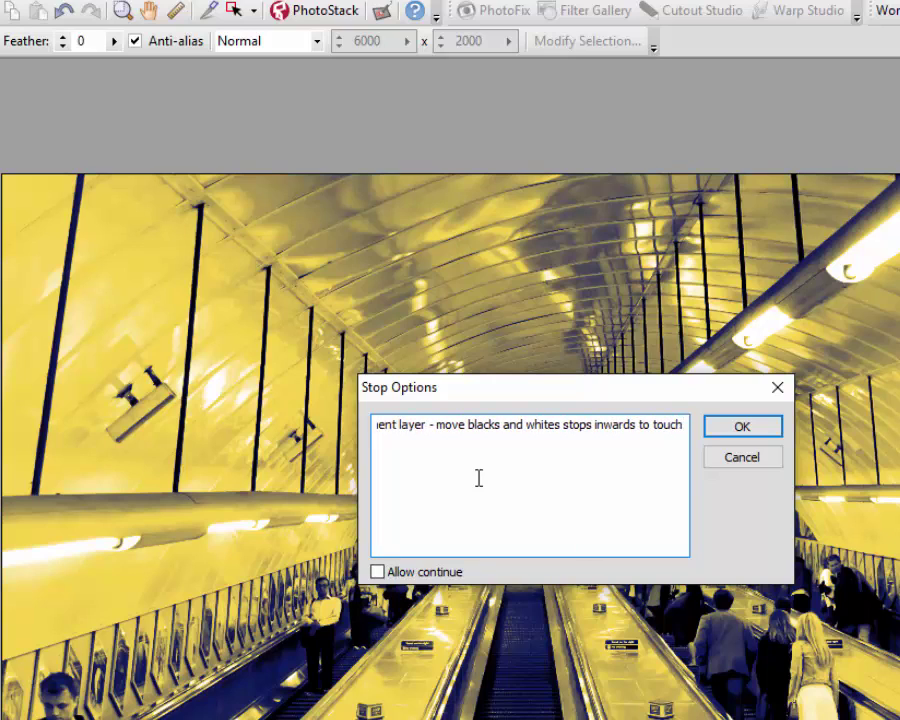
pyautogui.write(' hist')
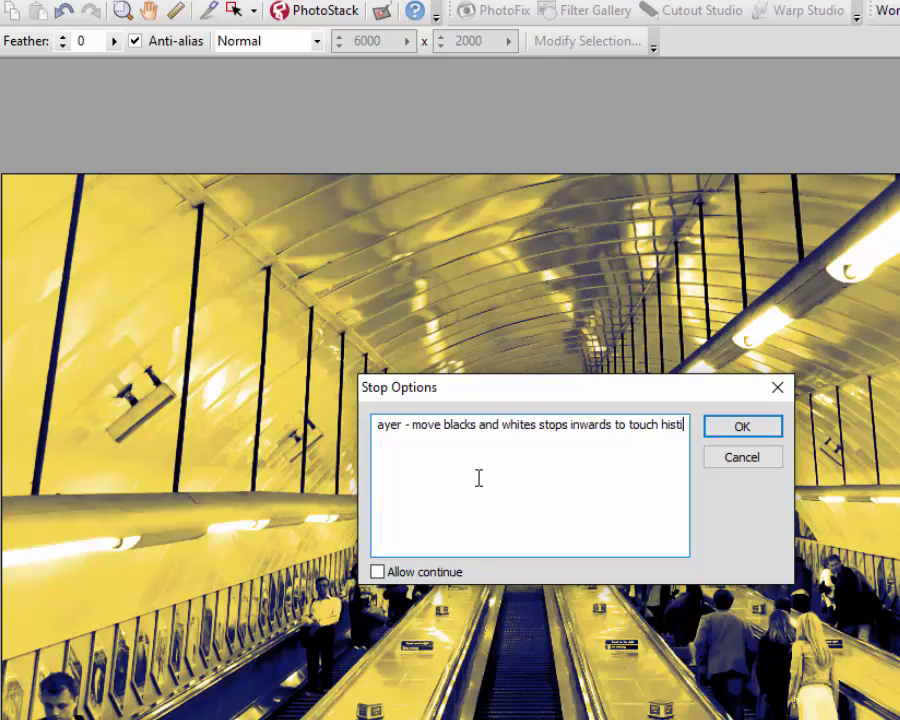
pyautogui.write('igram')
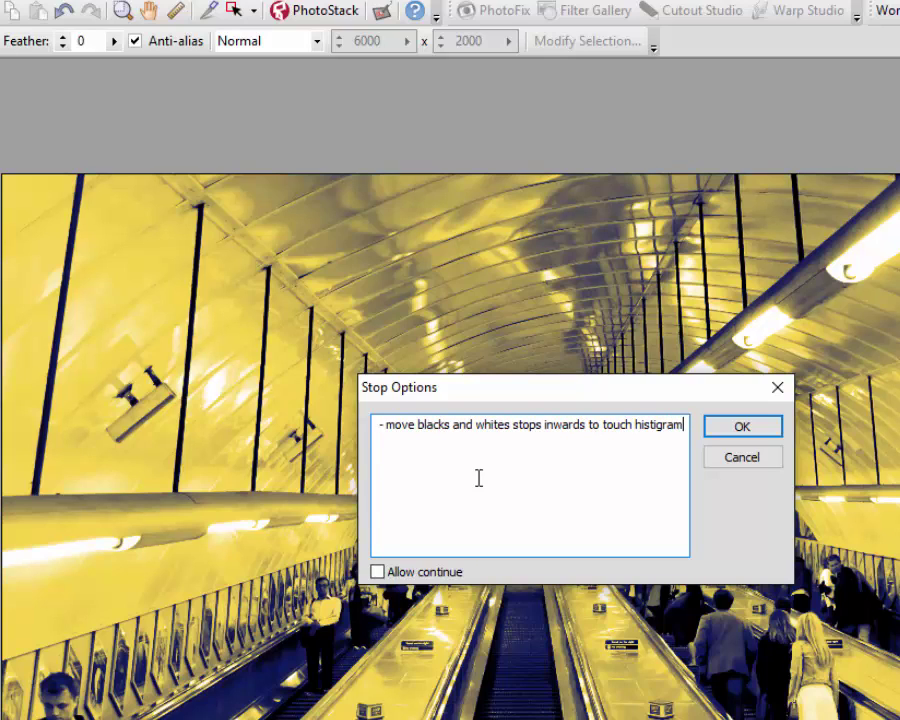
pyautogui.press('BackSpace')
pyautogui.press('BackSpace')
pyautogui.press('BackSpace')
pyautogui.press('BackSpace')
pyautogui.press('BackSpace')
pyautogui.write('ogram edges')
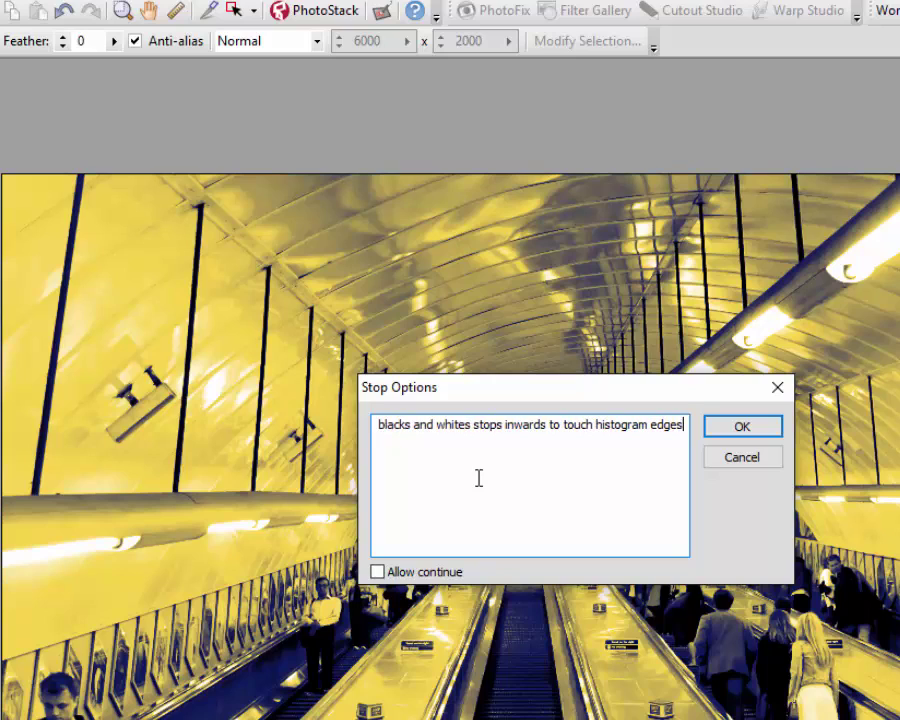
pyautogui.click(377, 572)
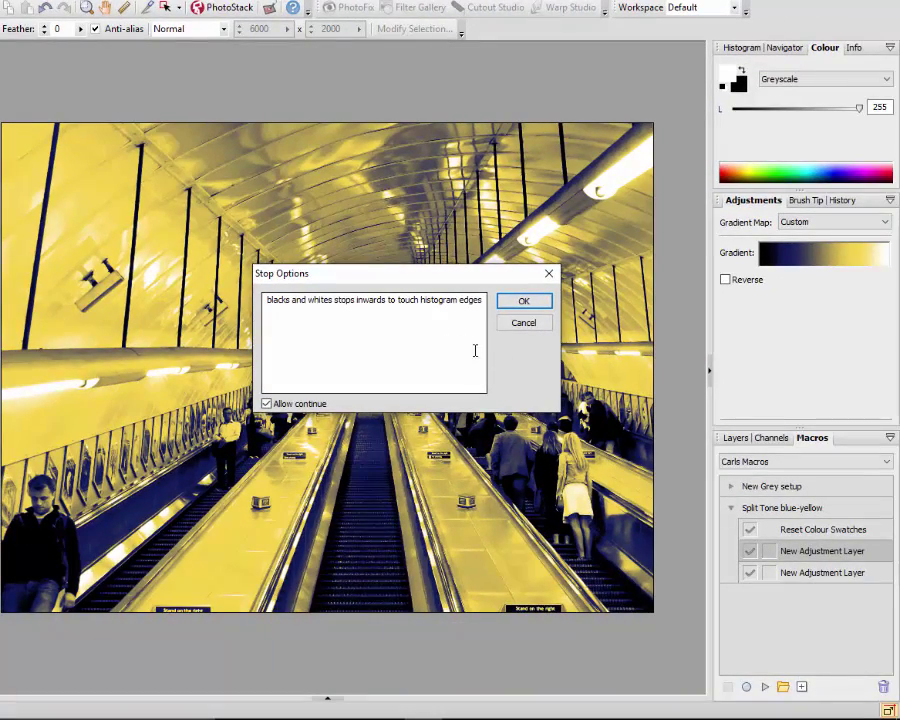
pyautogui.click(525, 304)
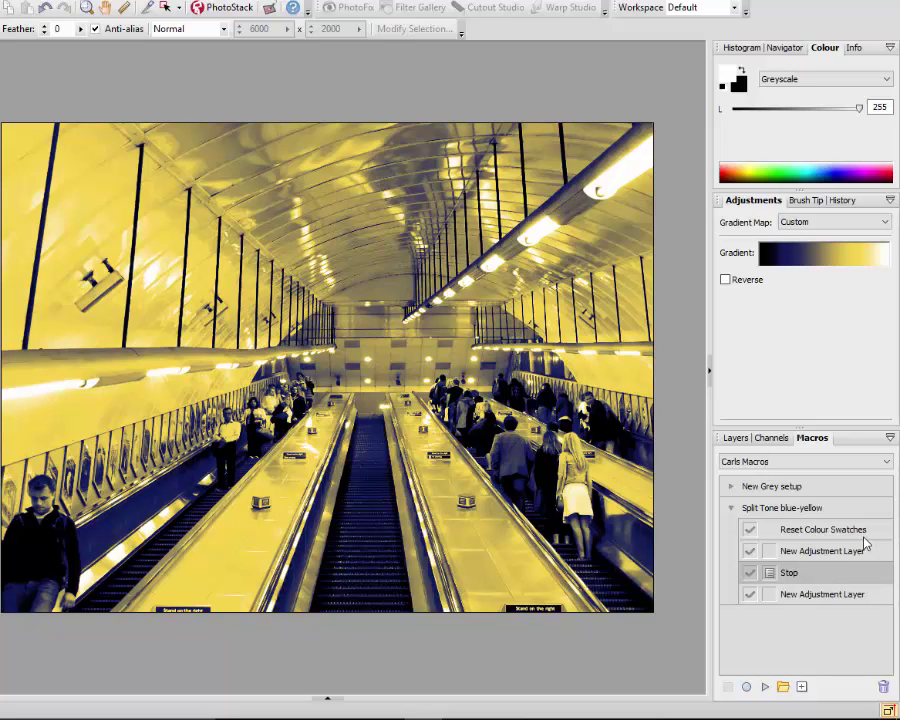
# Step: Move the Stop command above the first New Adjustment Layer command and make that command show its dialog during playback
pyautogui.moveTo(878, 577); pyautogui.dragTo(876, 542)
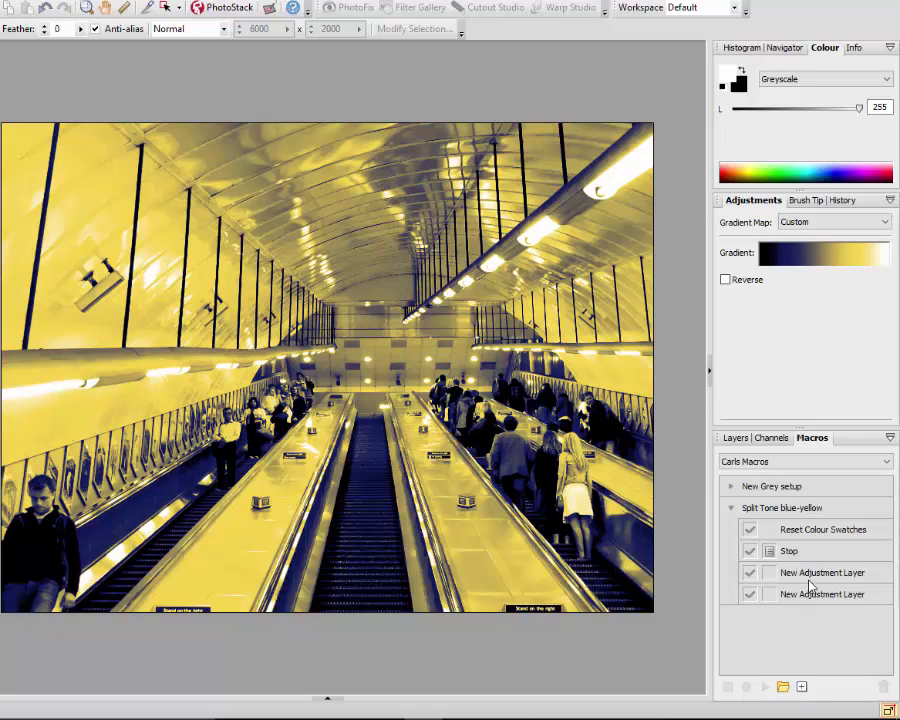
pyautogui.click(771, 578)
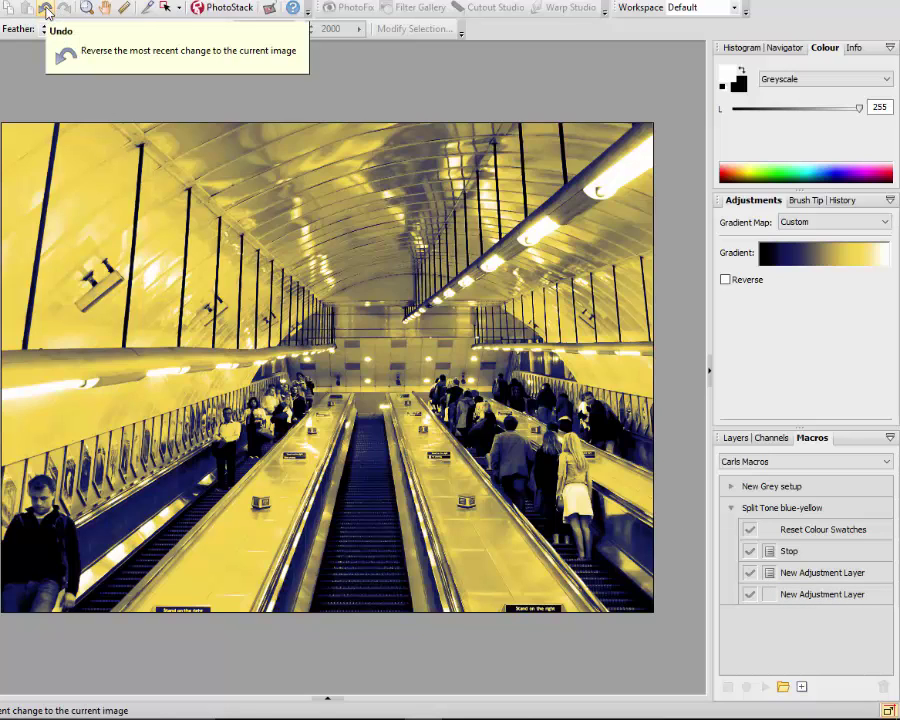
# Step: Undo the earlier macro run and replay Split Tone blue-yellow, continuing past the pause and accepting the default Levels settings
pyautogui.click(840, 510)
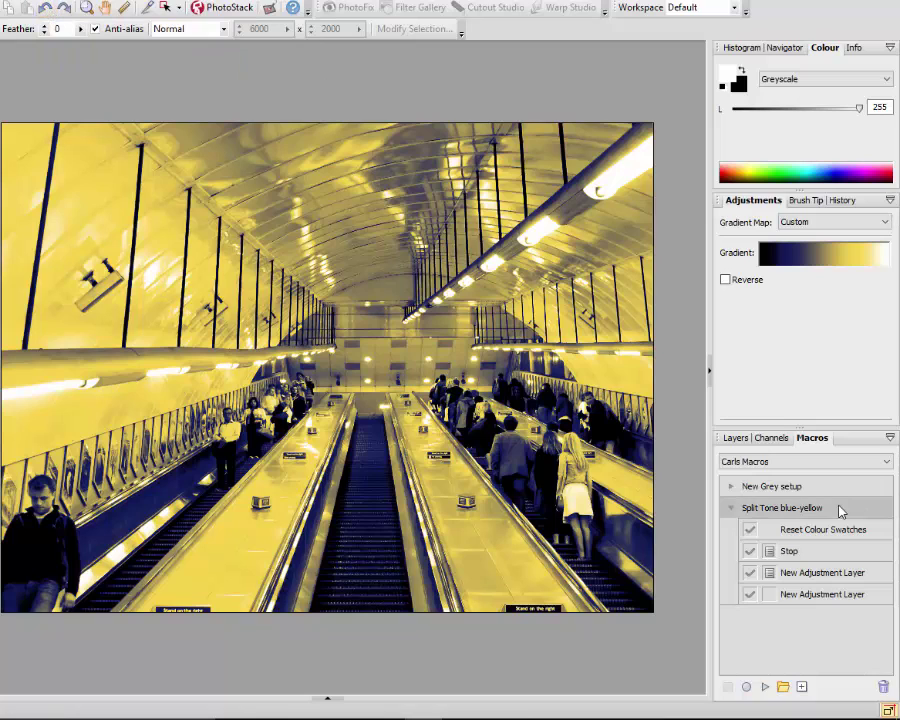
pyautogui.click(45, 10)
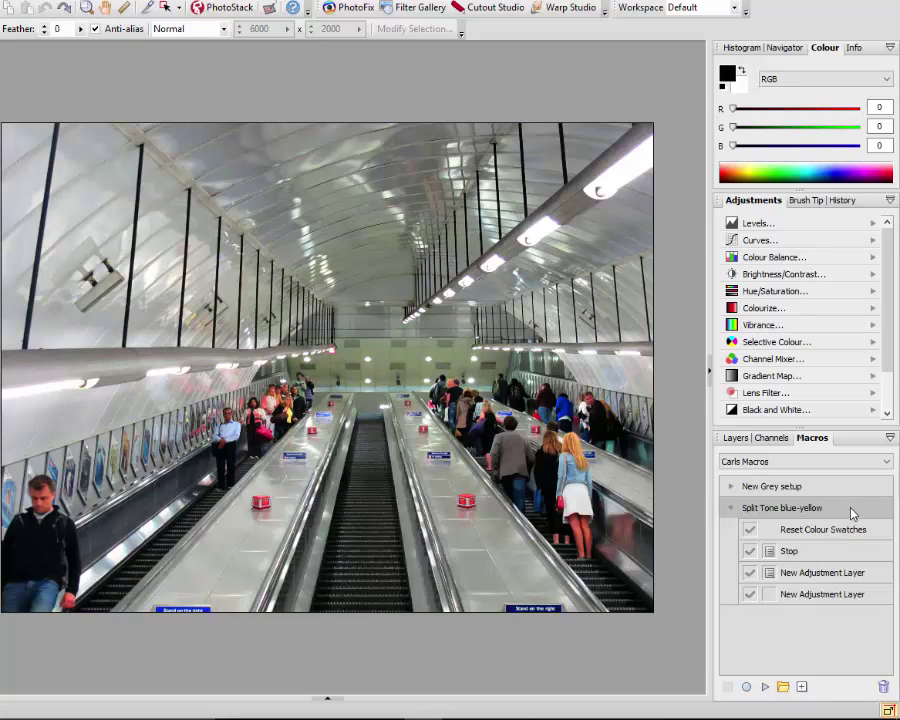
pyautogui.click(765, 688)
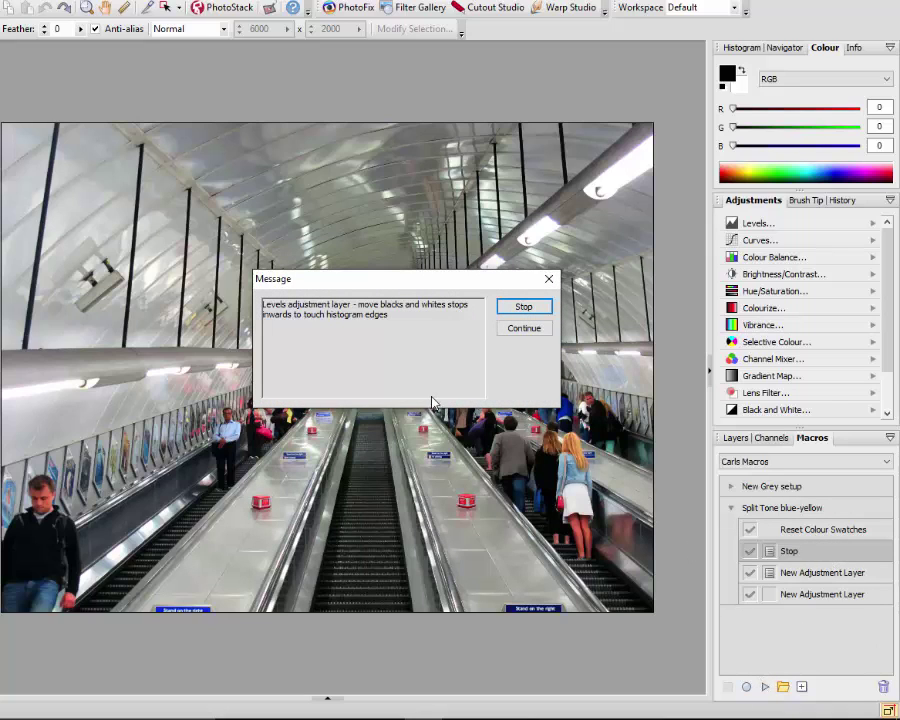
pyautogui.click(523, 328)
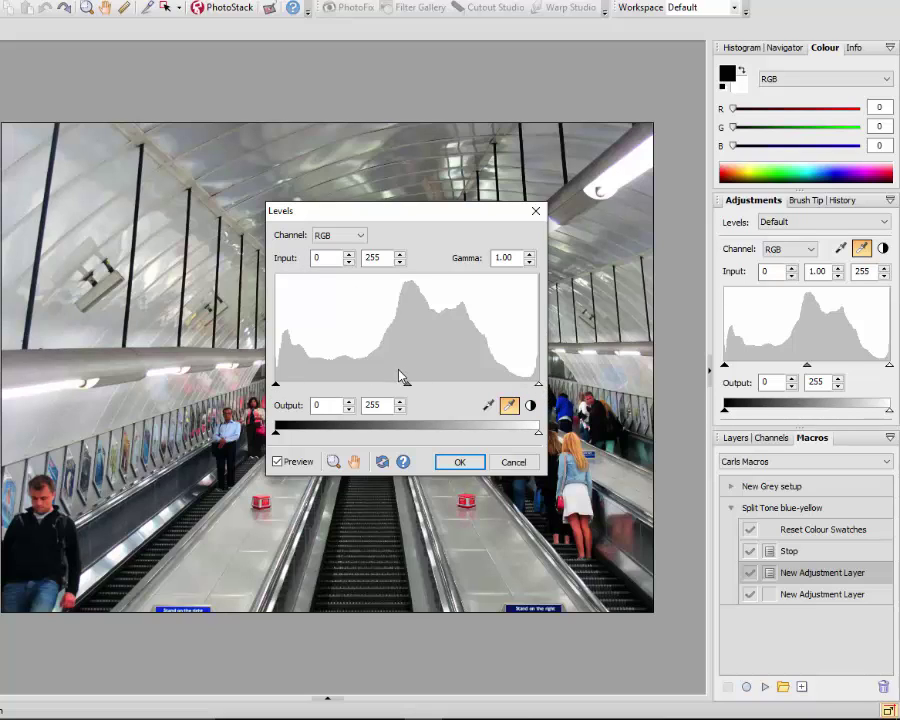
pyautogui.click(459, 463)
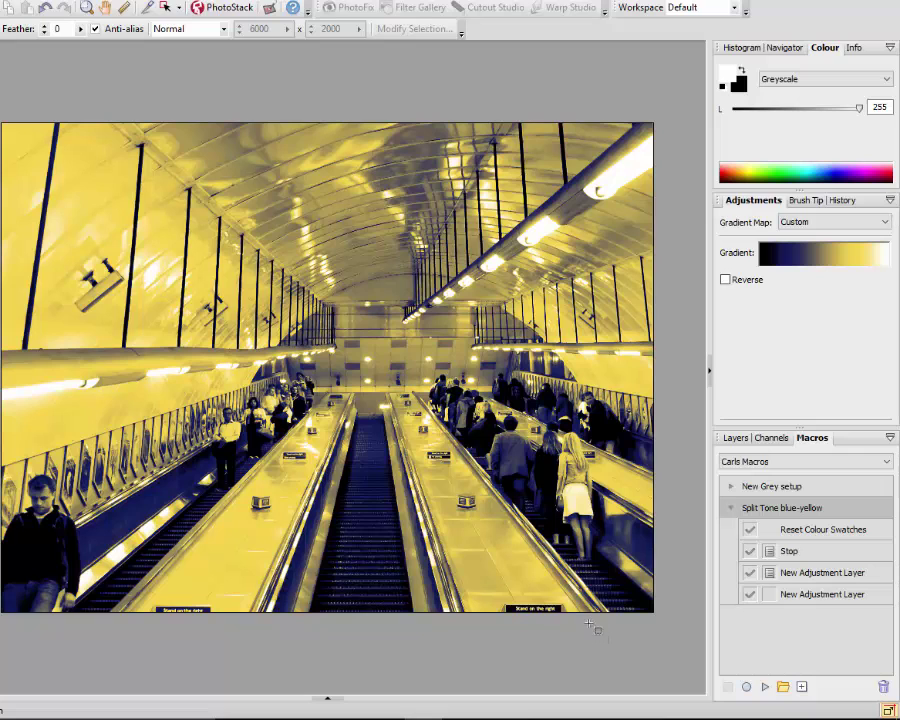
# Step: Switch to the open photo of the stone church and play the Split Tone blue-yellow macro, continuing past the instruction pause
pyautogui.click(330, 703)
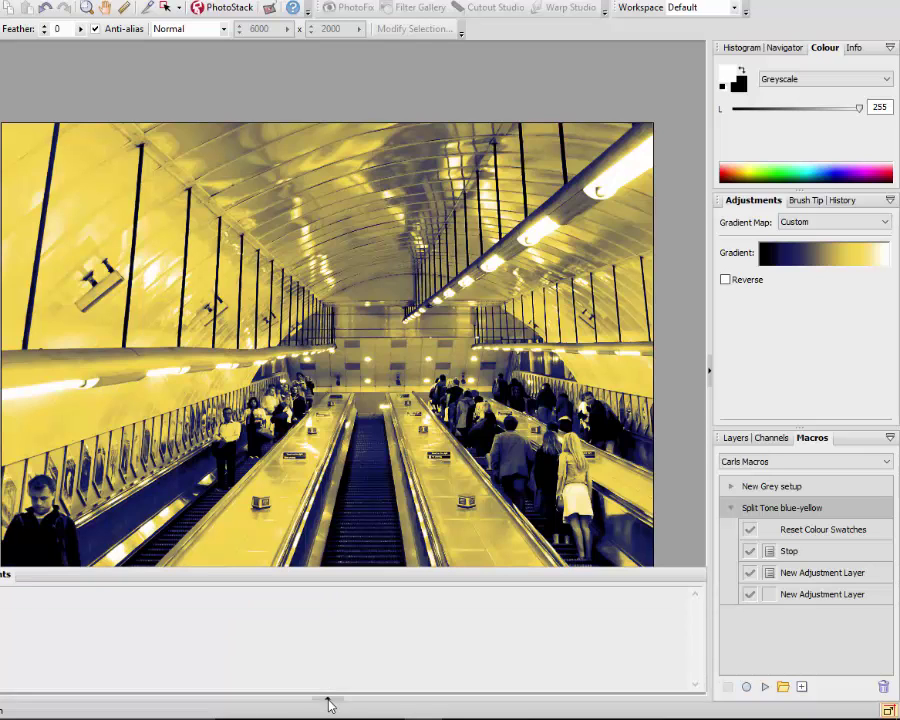
pyautogui.click(83, 628)
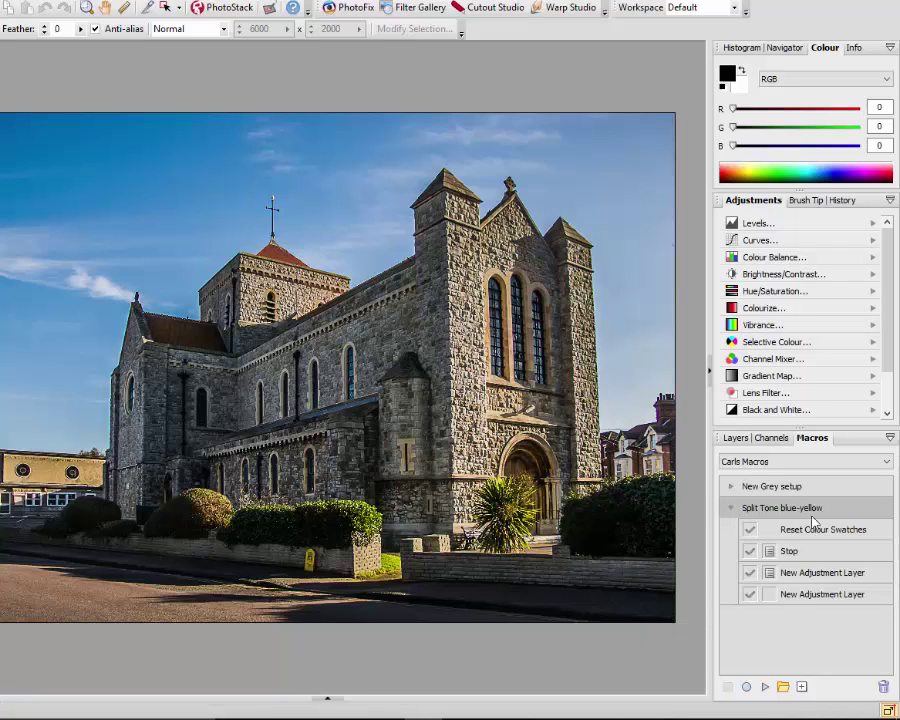
pyautogui.click(765, 687)
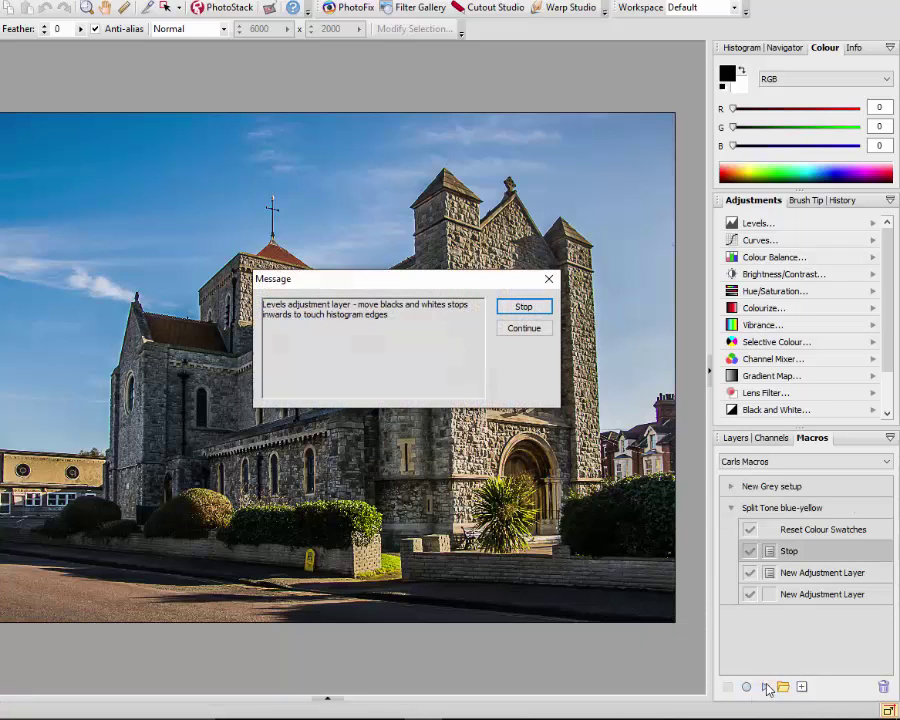
pyautogui.click(518, 330)
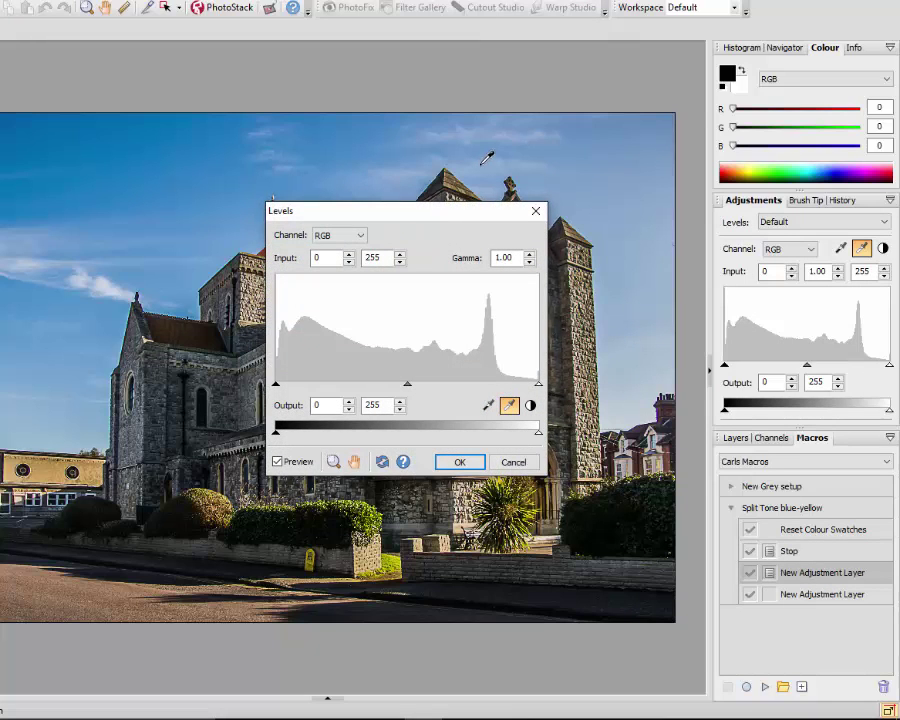
# Step: Set the white input level to 228 in the macro's Levels adjustment and accept it so the macro finishes
pyautogui.moveTo(428, 222); pyautogui.dragTo(553, 141)
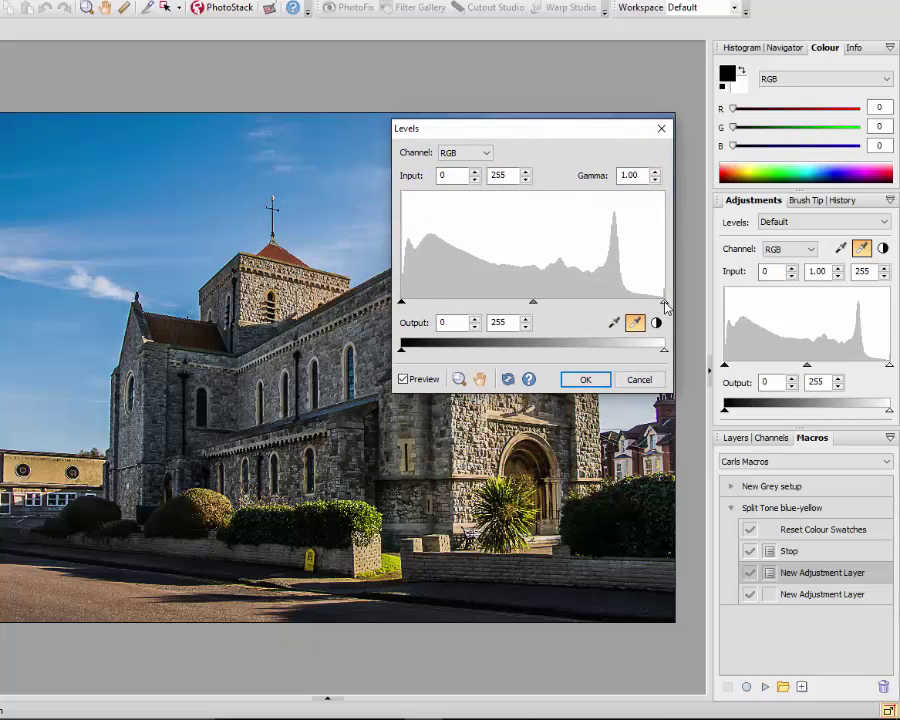
pyautogui.moveTo(665, 303); pyautogui.dragTo(639, 303)
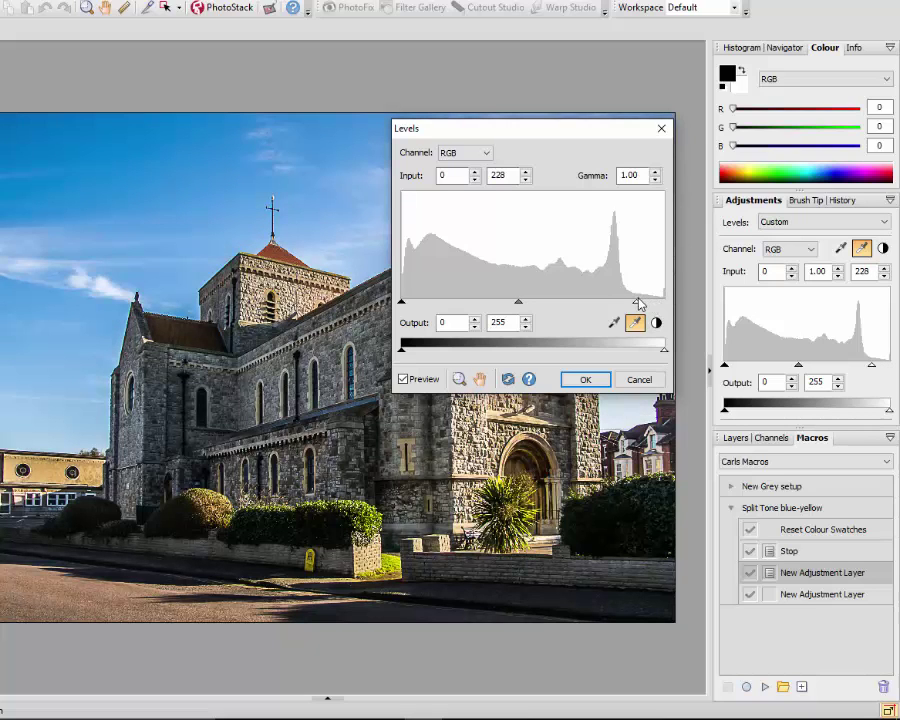
pyautogui.click(586, 380)
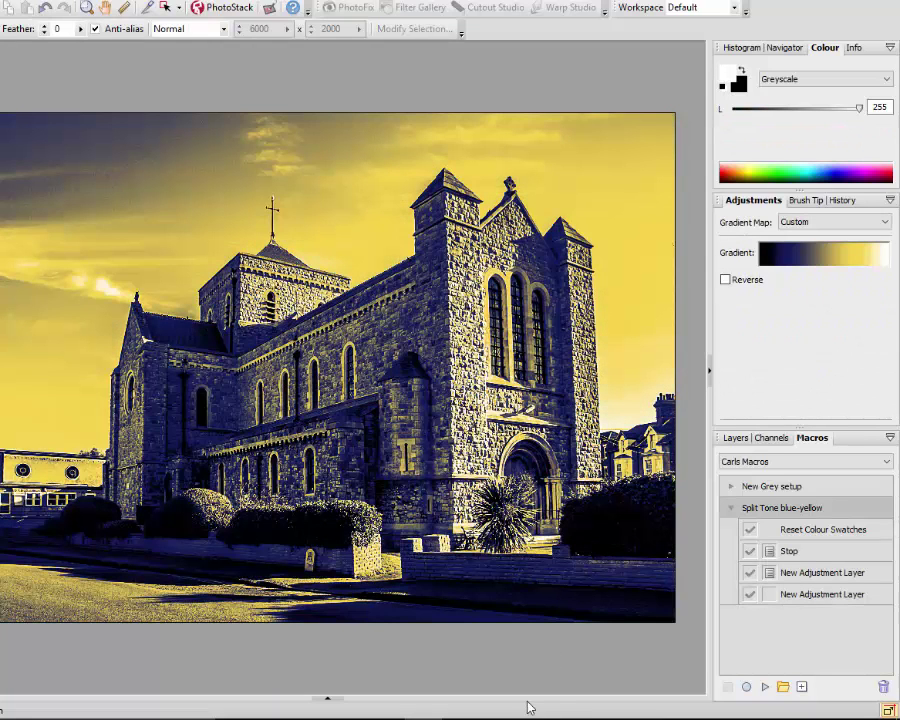